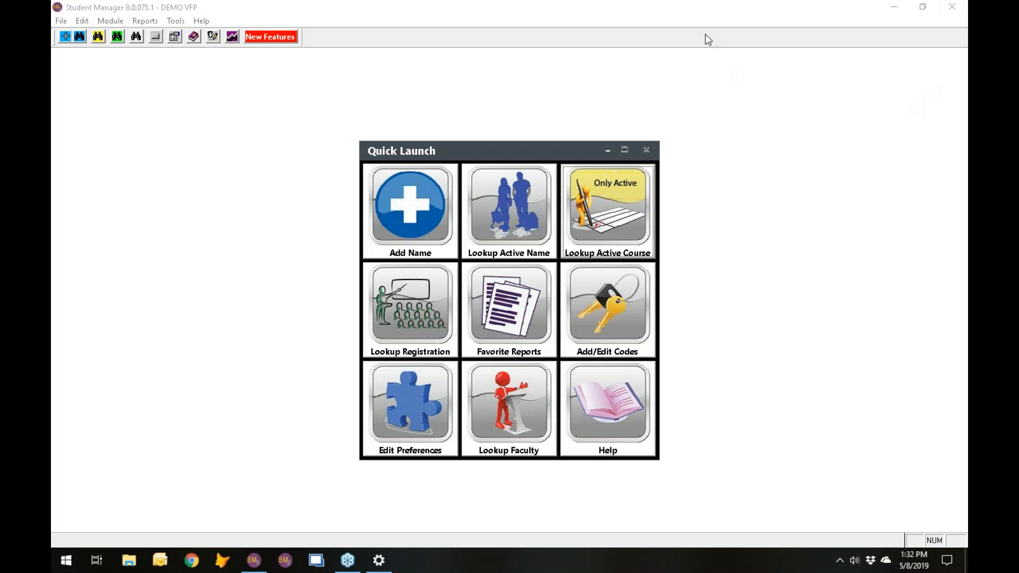
# - Display the keyboard shortcuts reference and locate its entry among the help commands
pyautogui.click(709, 12)
pyautogui.press('F1')
pyautogui.click(82, 20)
pyautogui.moveTo(53, 26)
pyautogui.moveTo(201, 21)
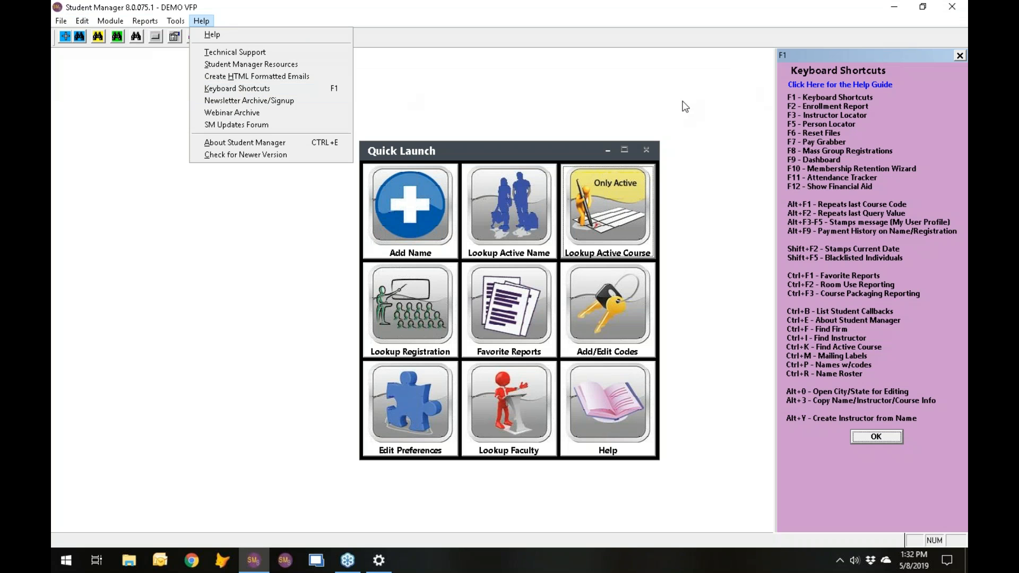
pyautogui.click(870, 55)
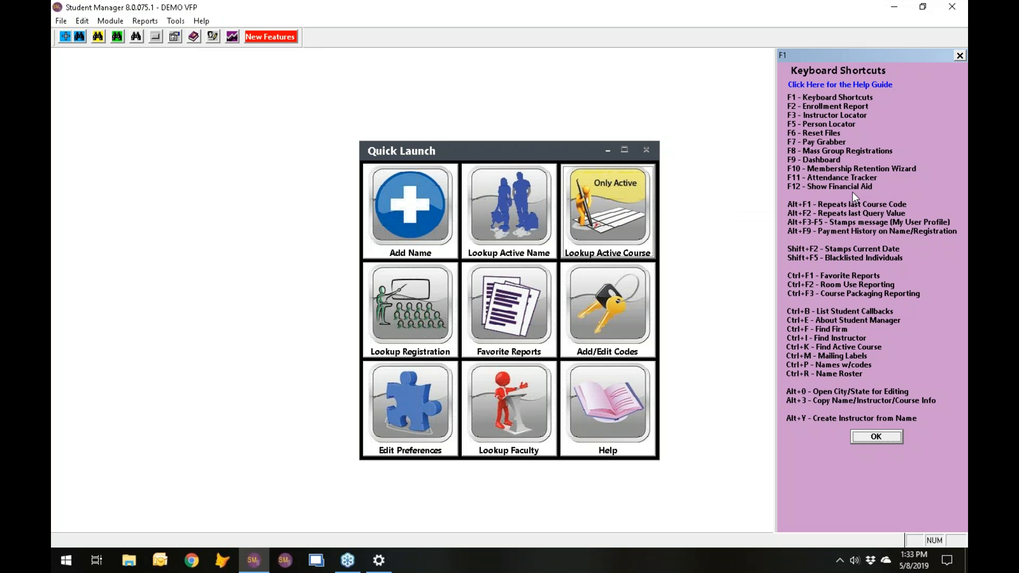
# - Look up the active names and open the record of the person living in Ellicott, CO
pyautogui.click(496, 205)
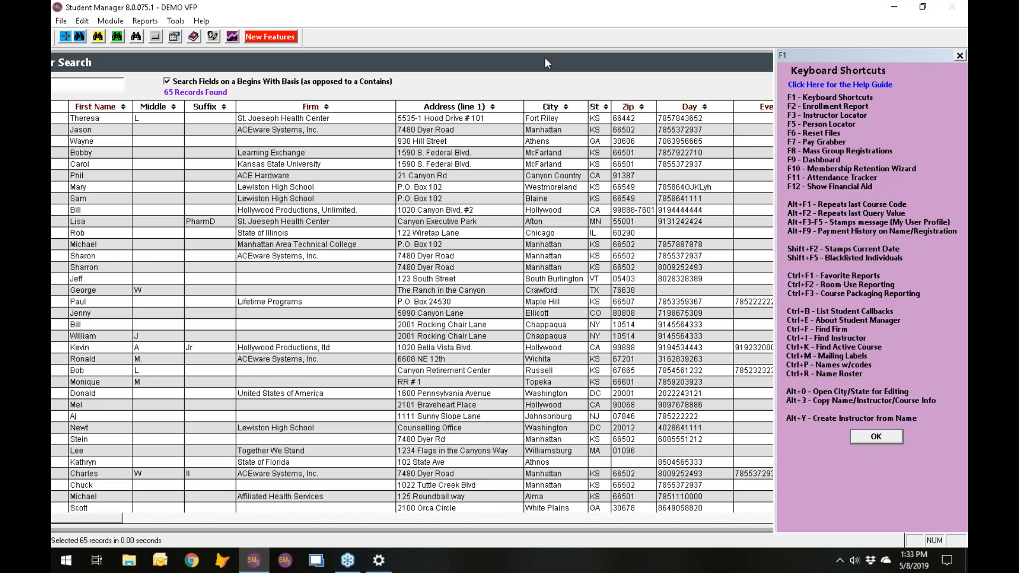
pyautogui.moveTo(494, 64); pyautogui.dragTo(607, 68)
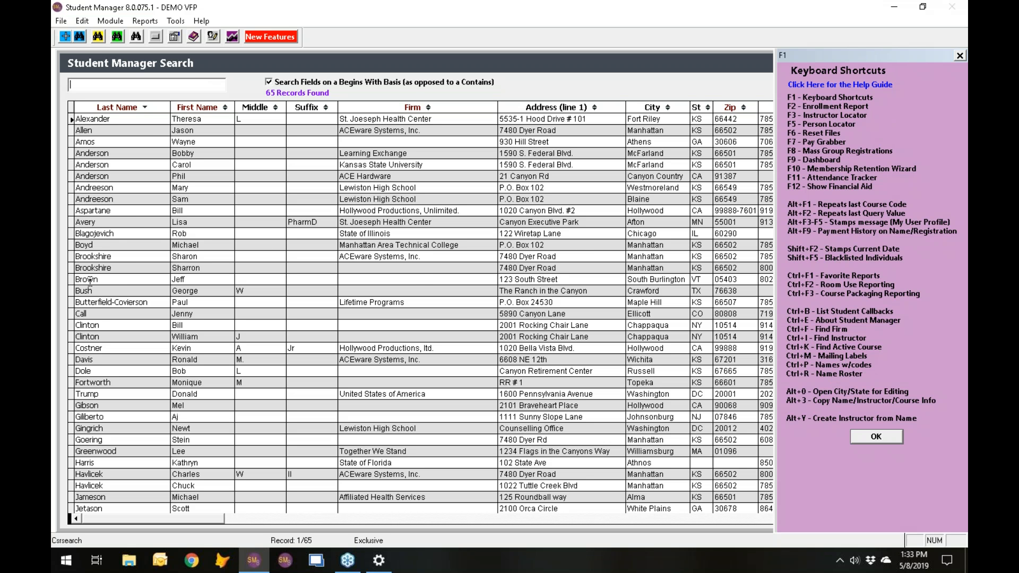
pyautogui.doubleClick(104, 314)
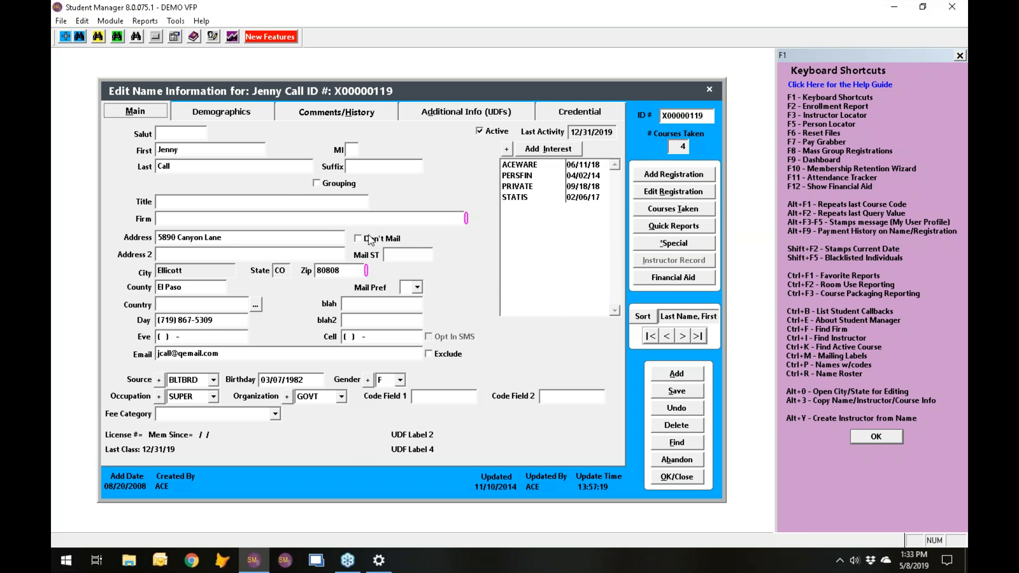
# - Try to find a person by first name in the Person Locator, and close the locator
pyautogui.press('F5')
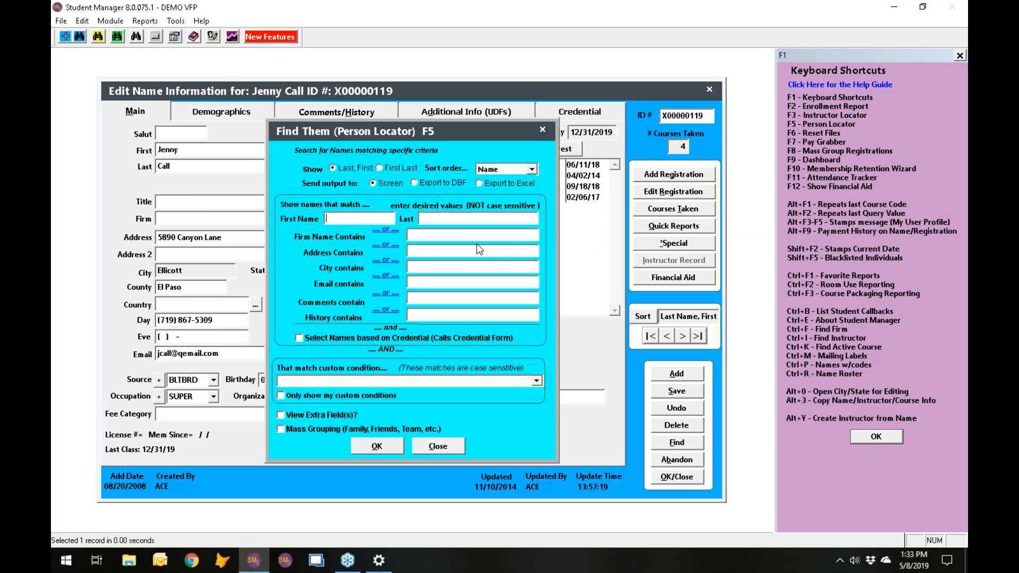
pyautogui.write('ALLEN')
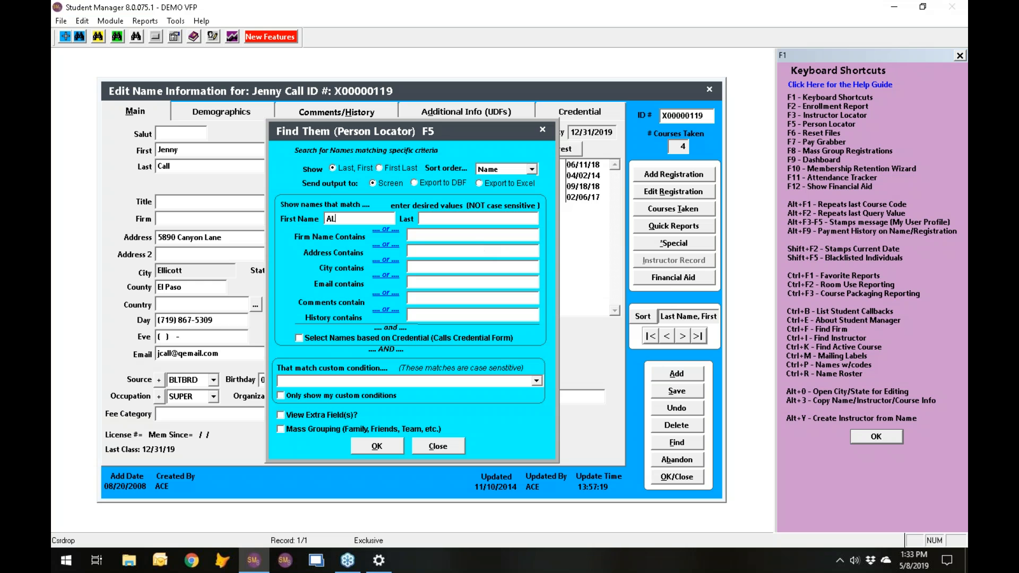
pyautogui.click(365, 447)
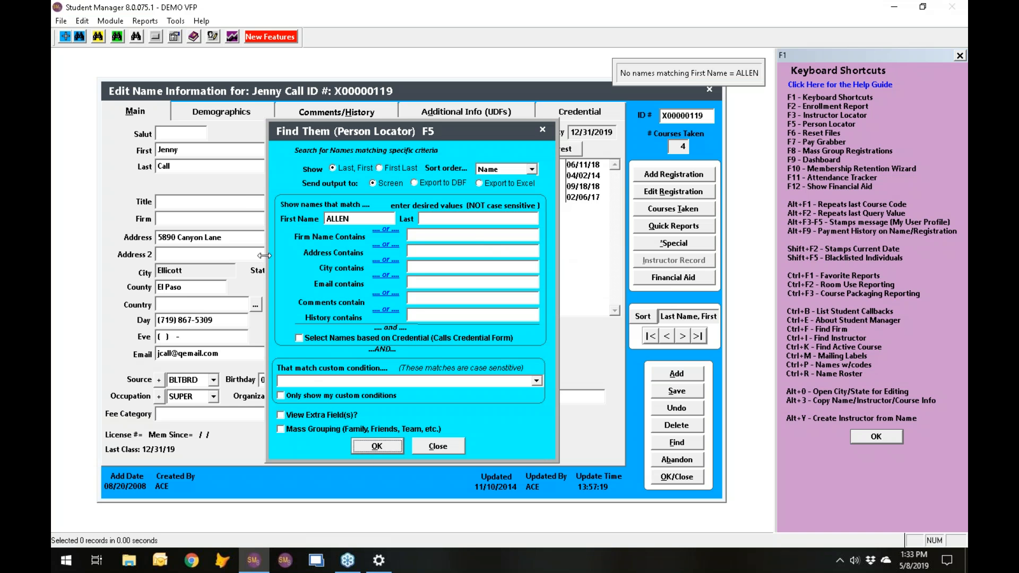
pyautogui.press('Escape')
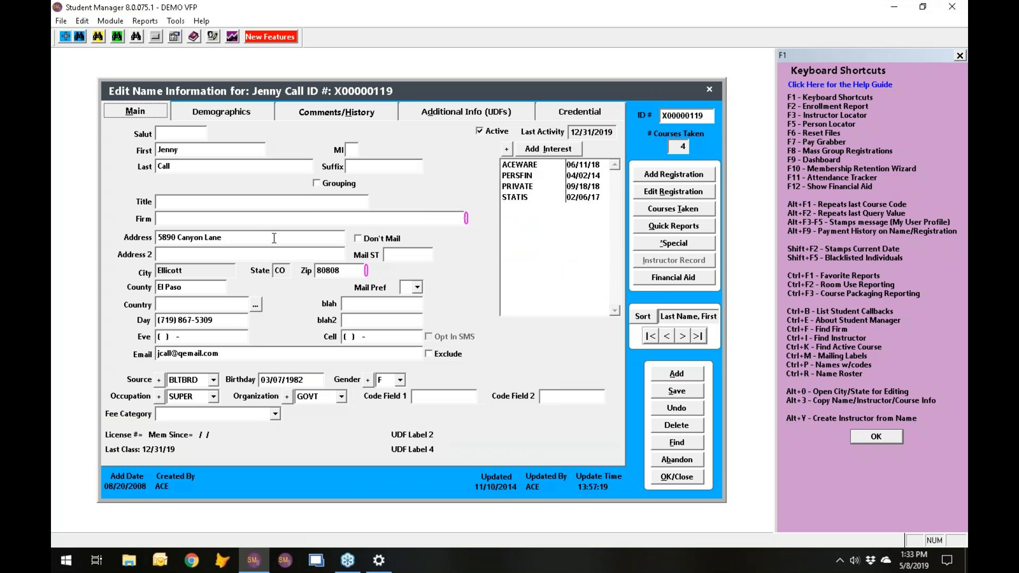
# - Search the Person Locator by the person's last name and open the matching name record
pyautogui.press('F5')
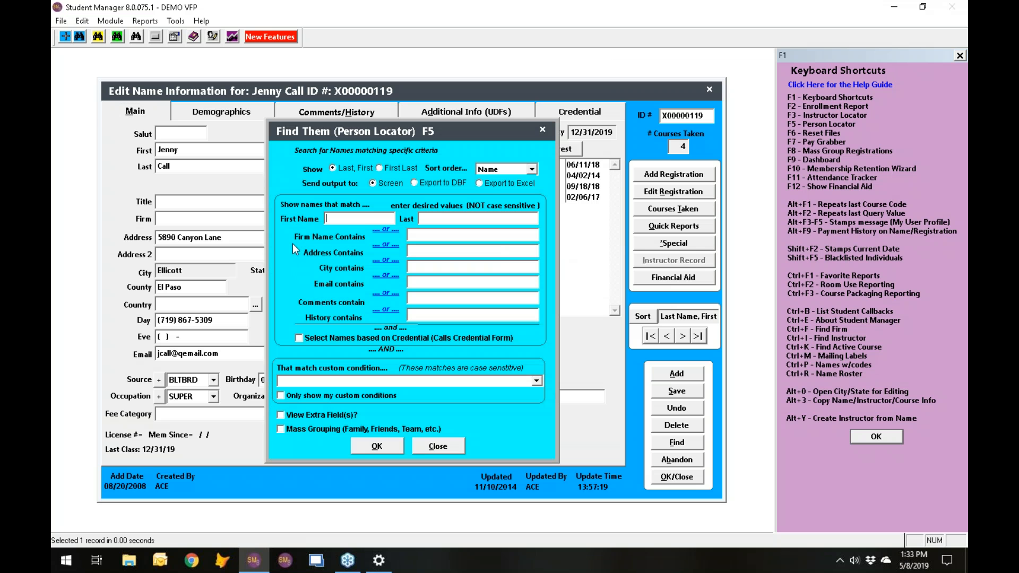
pyautogui.click(439, 222)
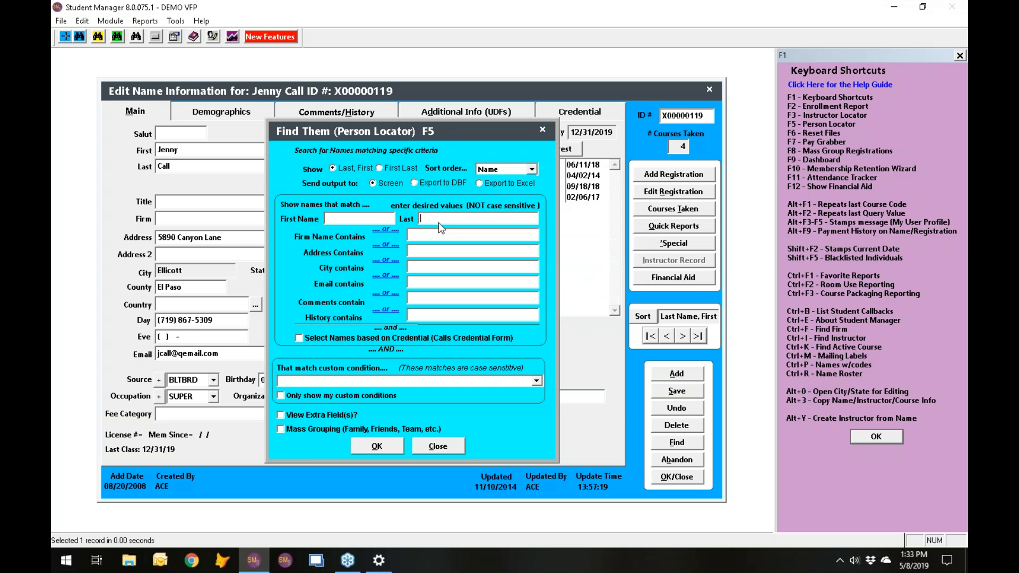
pyautogui.write('ALLEN')
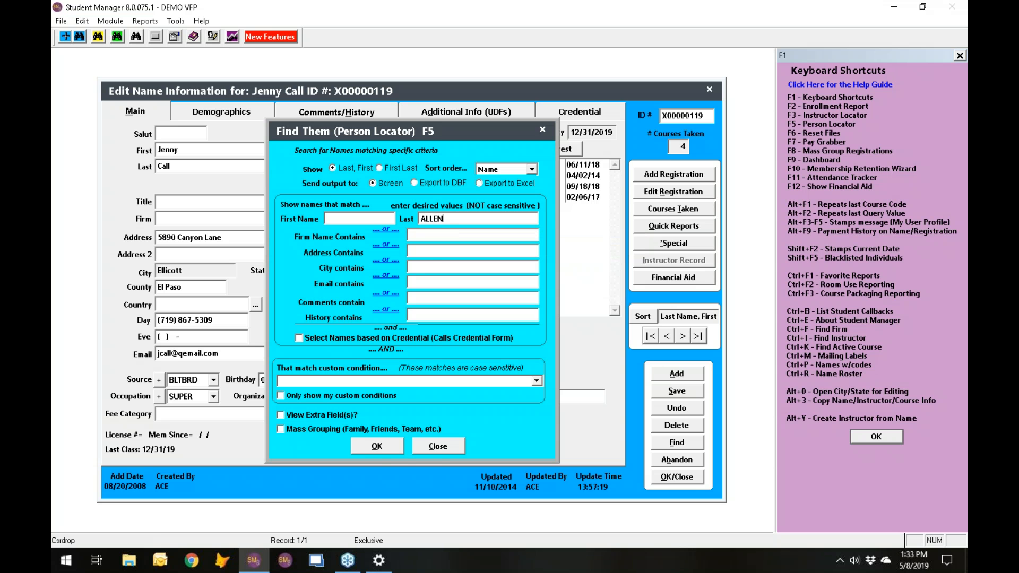
pyautogui.click(376, 446)
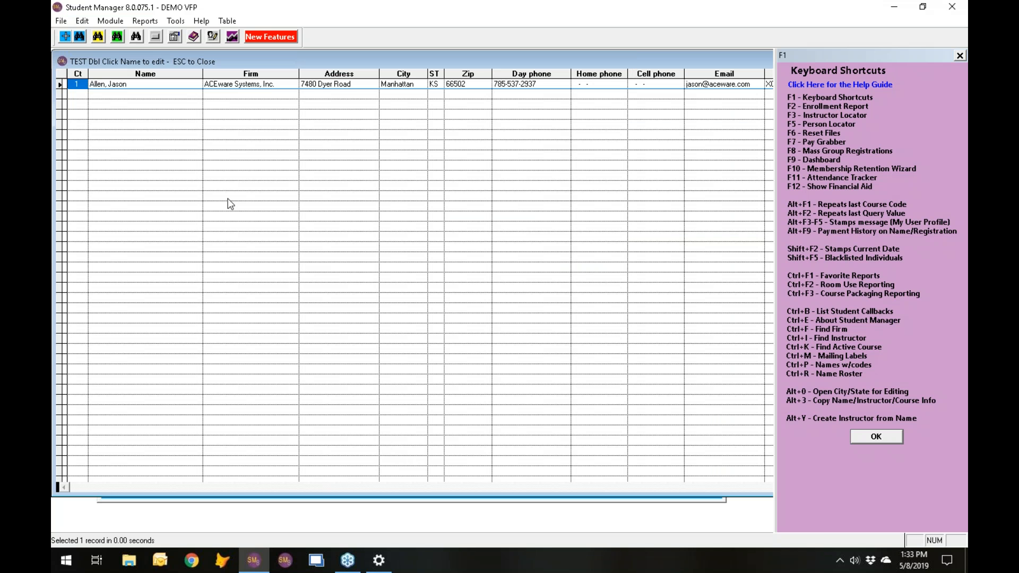
pyautogui.doubleClick(133, 83)
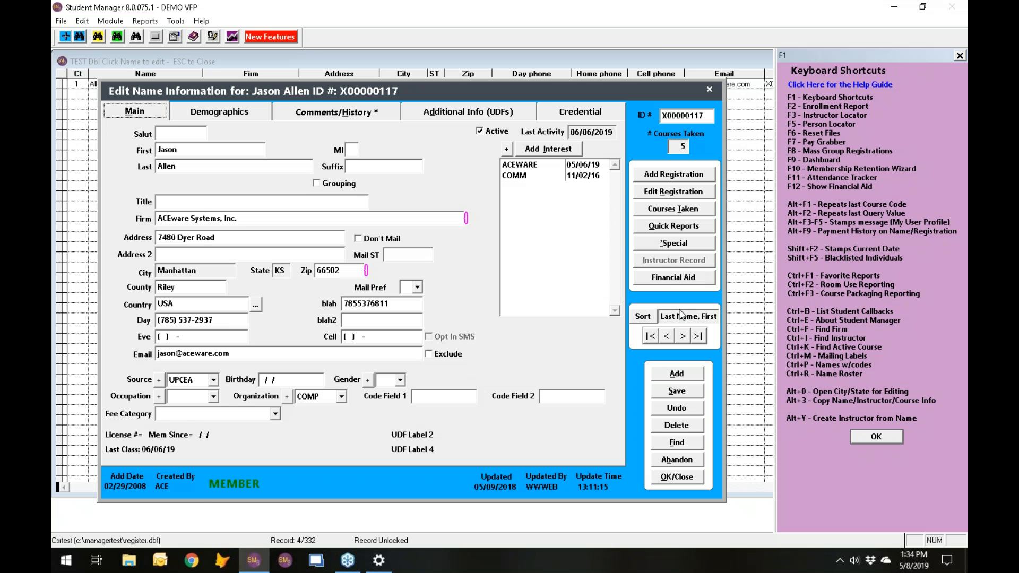
# - Close the found person's record, the search results, the shortcuts reference and the original name record
pyautogui.click(689, 475)
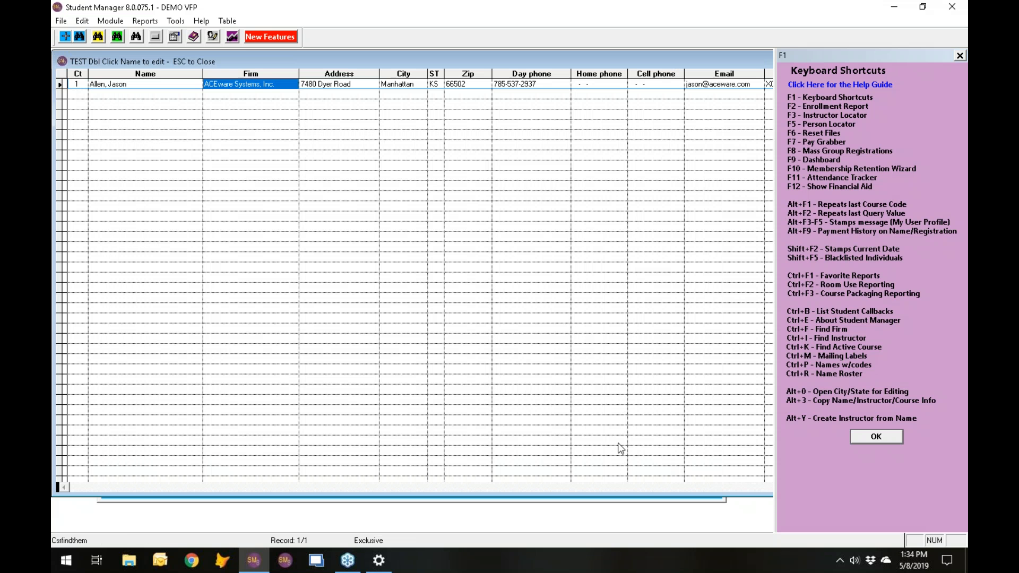
pyautogui.press('Escape')
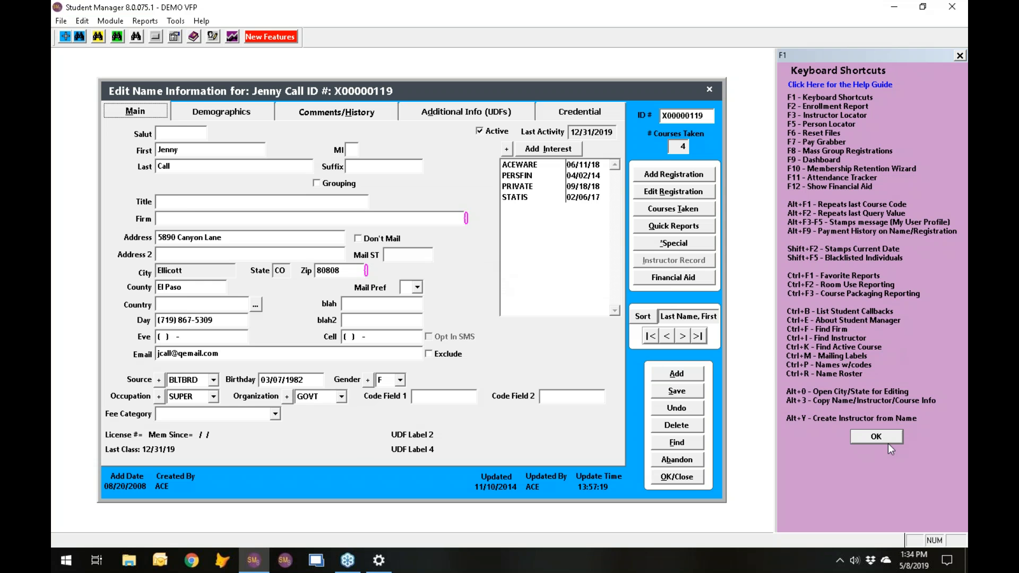
pyautogui.click(876, 437)
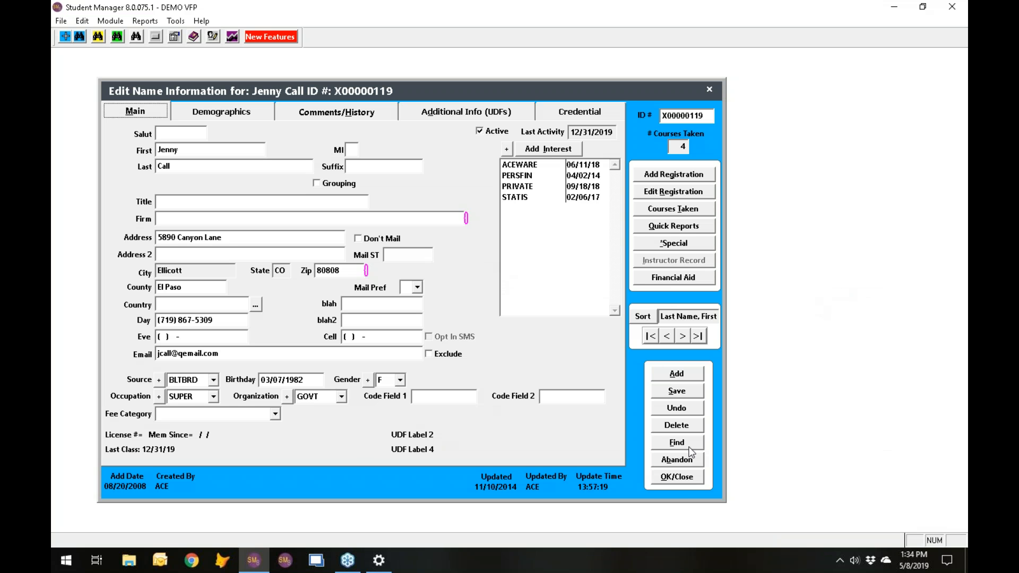
pyautogui.click(690, 477)
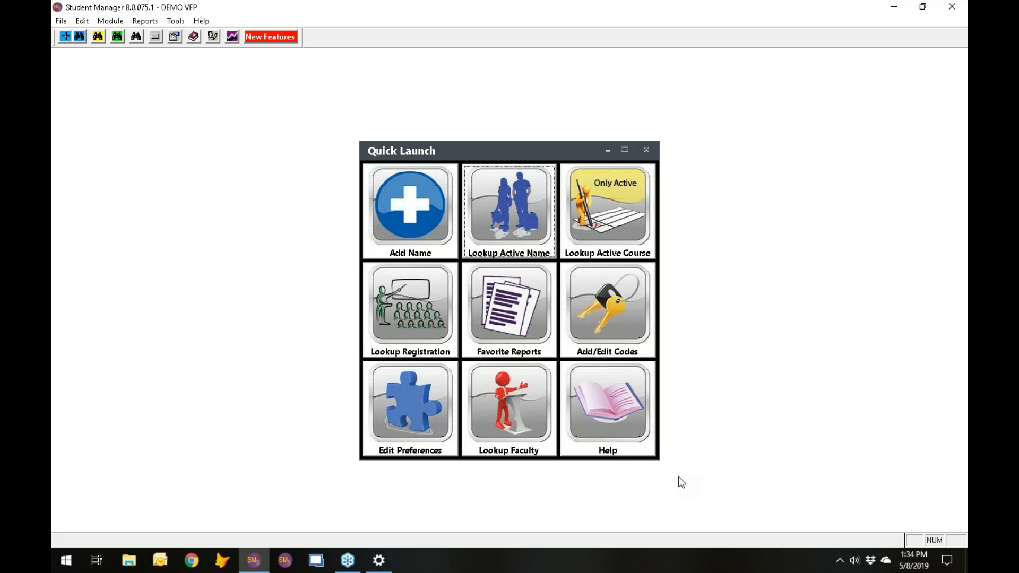
# - Bring up the shortcuts reference and the Student Manager Dashboard, and dismiss the reference
pyautogui.press('F1')
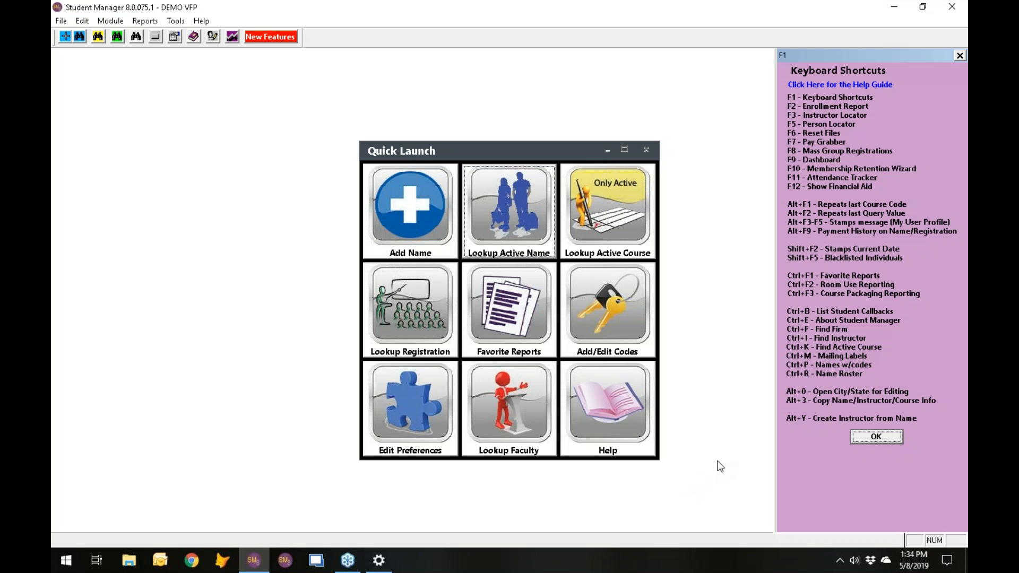
pyautogui.press('F9')
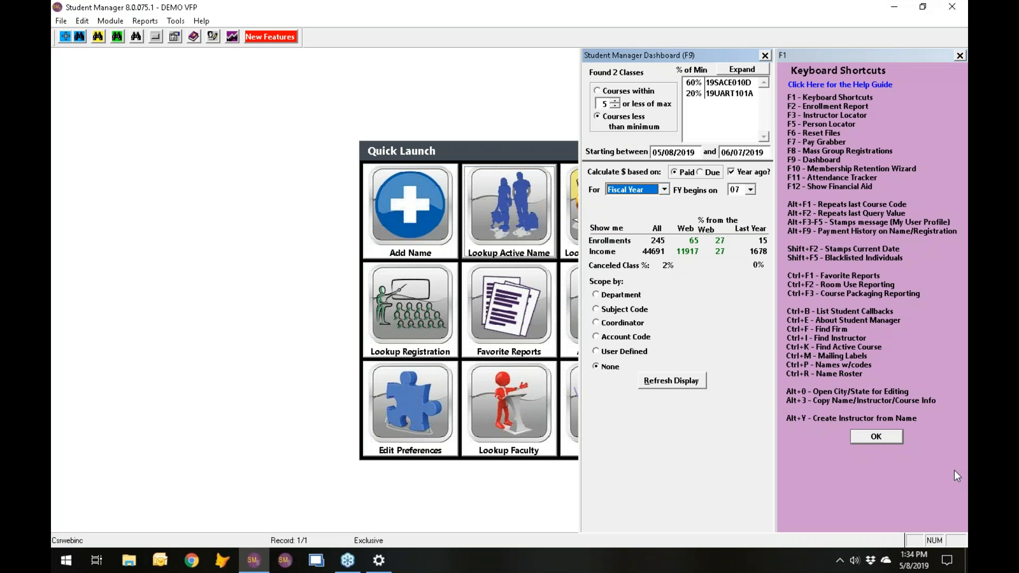
pyautogui.click(876, 436)
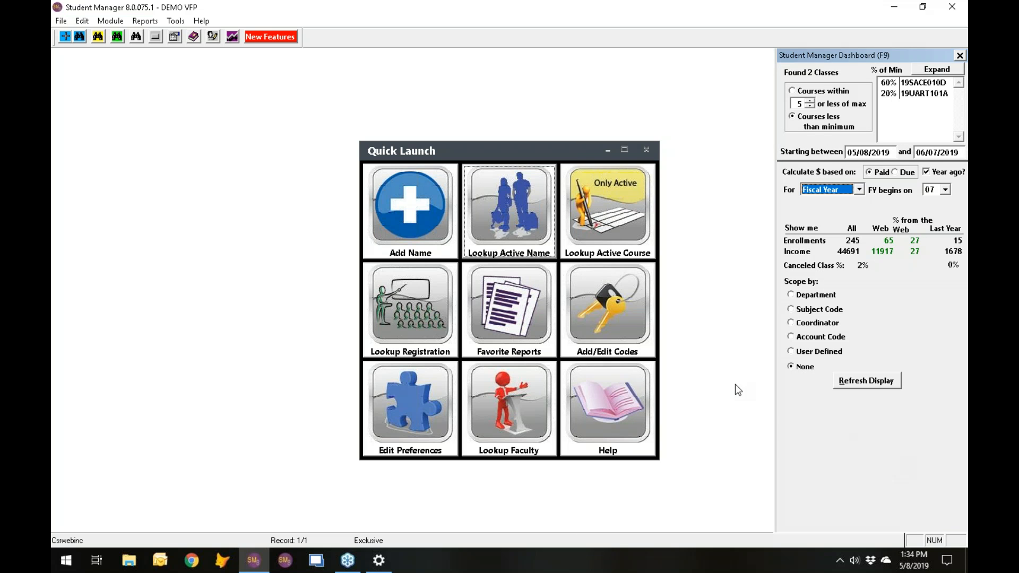
# - Show the shortcuts reference beside the dashboard, and close the dashboard to leave only the reference docked
pyautogui.press('F1')
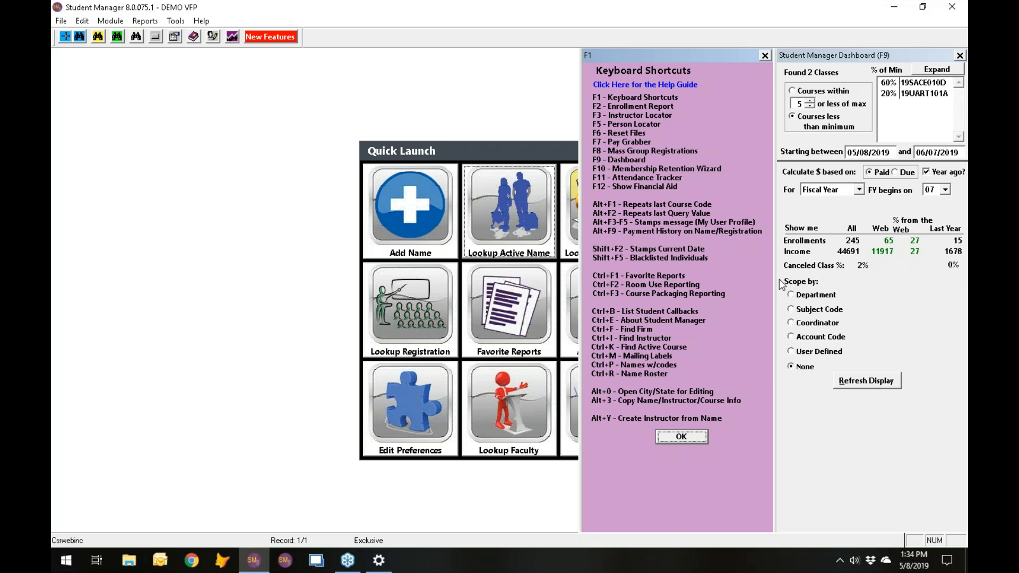
pyautogui.click(684, 437)
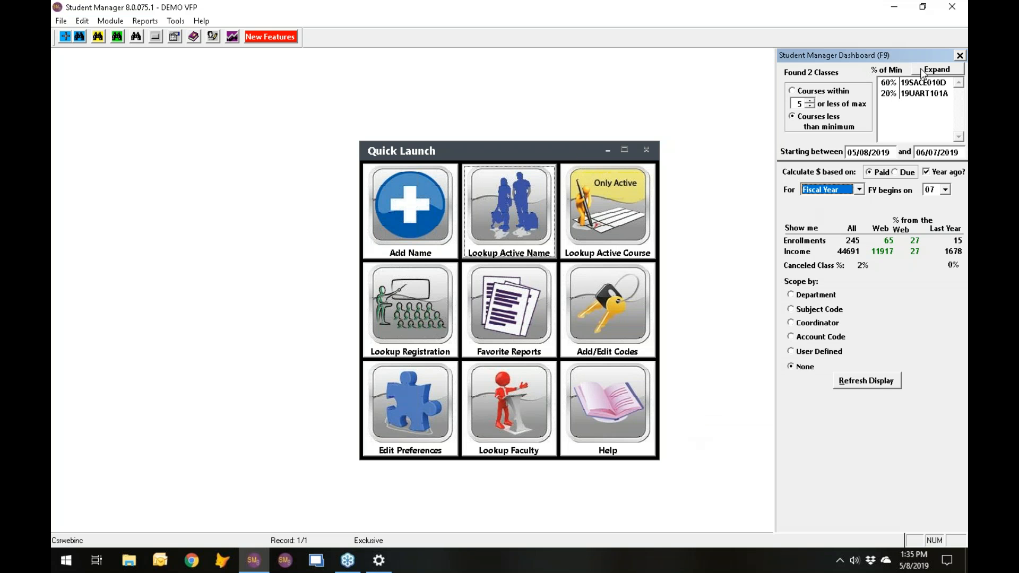
pyautogui.click(959, 56)
pyautogui.press('F1')
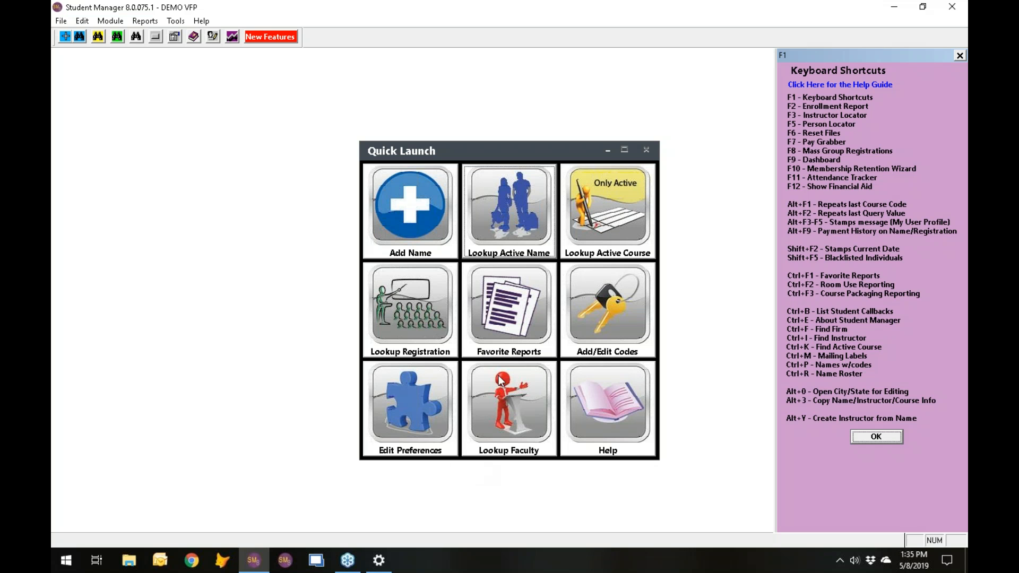
# - Review the Course preferences, including the enabled fields and their labels, and close the preferences
pyautogui.click(412, 406)
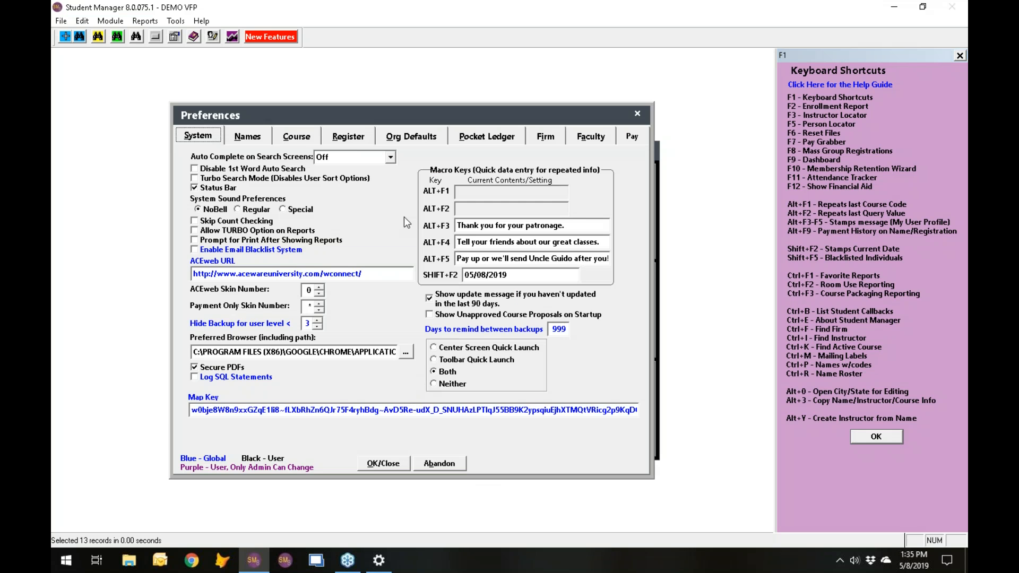
pyautogui.click(307, 139)
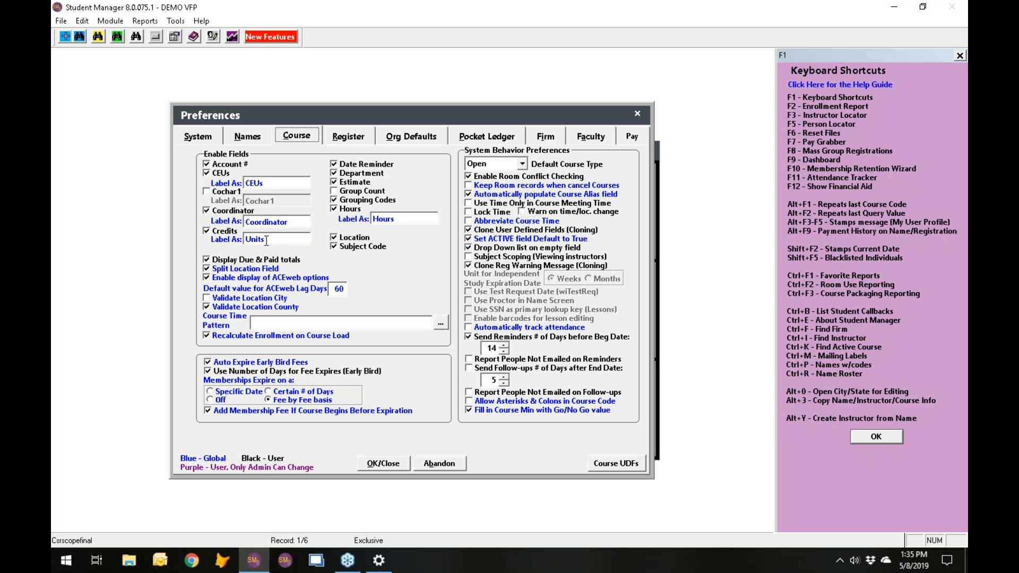
pyautogui.click(380, 466)
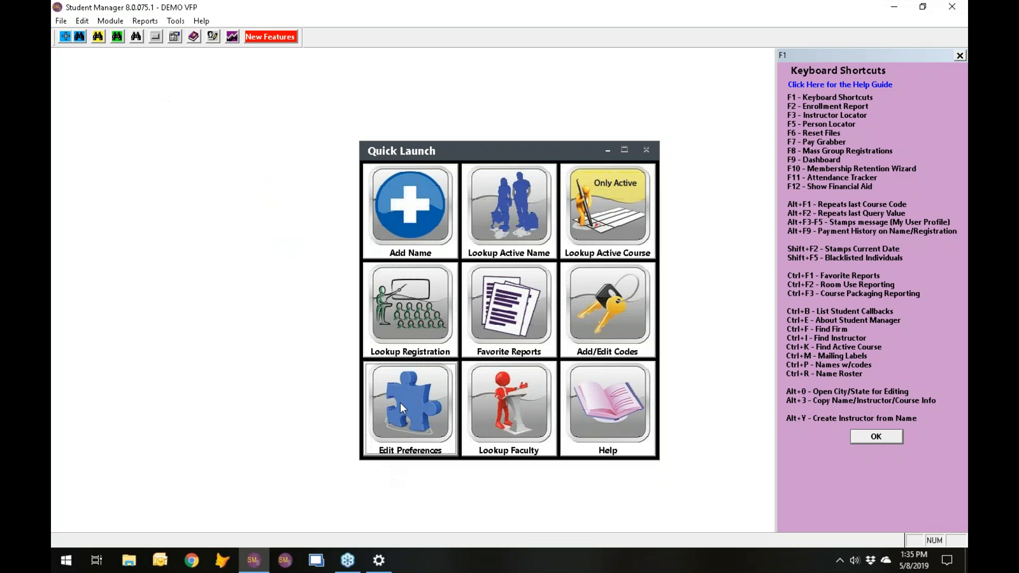
# - Look up the active courses and maximize the search window so all its columns fit beside the shortcuts reference
pyautogui.click(617, 219)
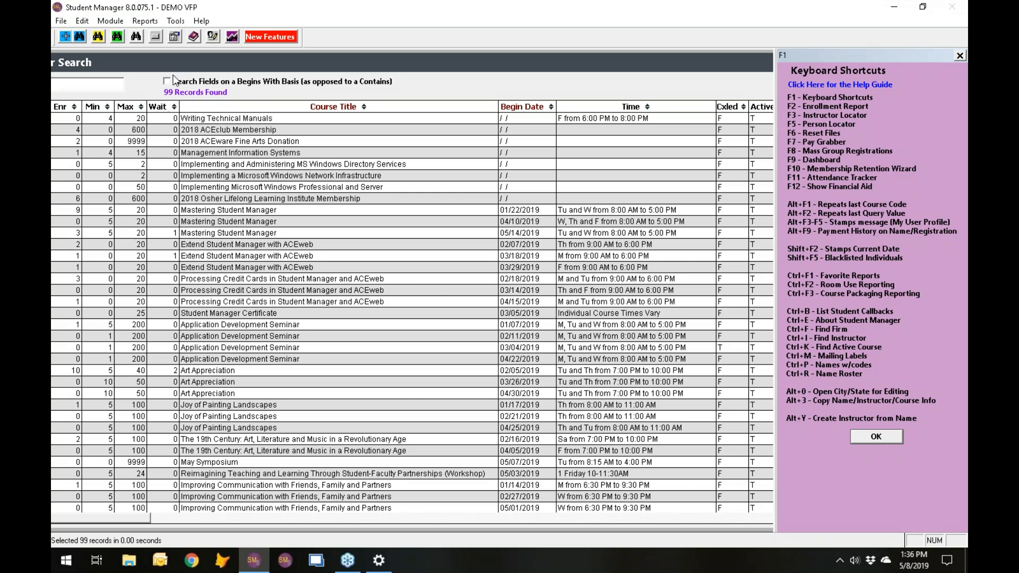
pyautogui.moveTo(176, 63); pyautogui.dragTo(284, 69)
pyautogui.moveTo(600, 75); pyautogui.dragTo(371, 67)
pyautogui.moveTo(748, 531); pyautogui.dragTo(489, 385)
pyautogui.moveTo(352, 64); pyautogui.dragTo(595, 140)
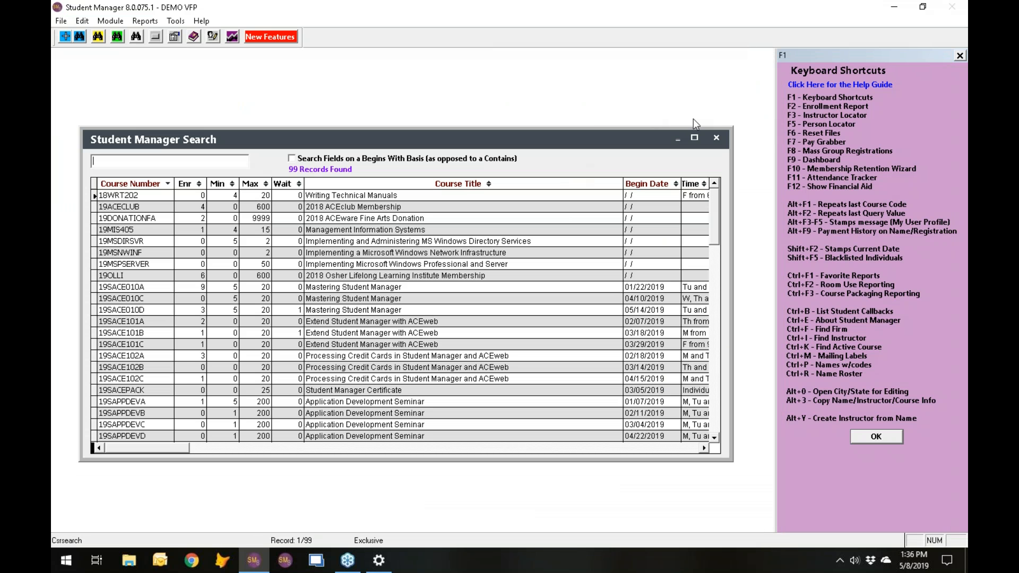
pyautogui.click(695, 138)
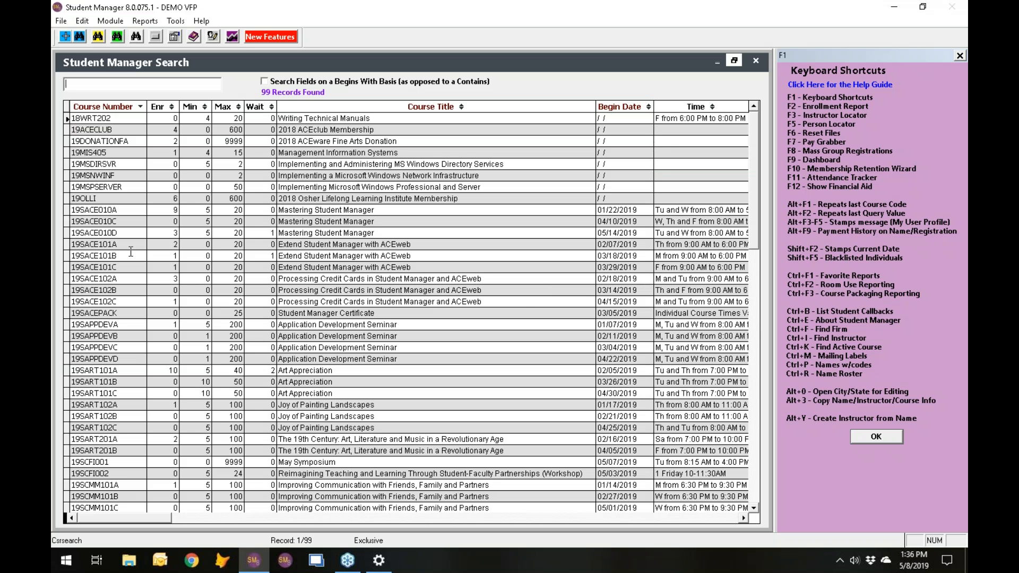
# - View a registration of course 19SACE010D, abandon it without changes, and close the course record
pyautogui.doubleClick(120, 235)
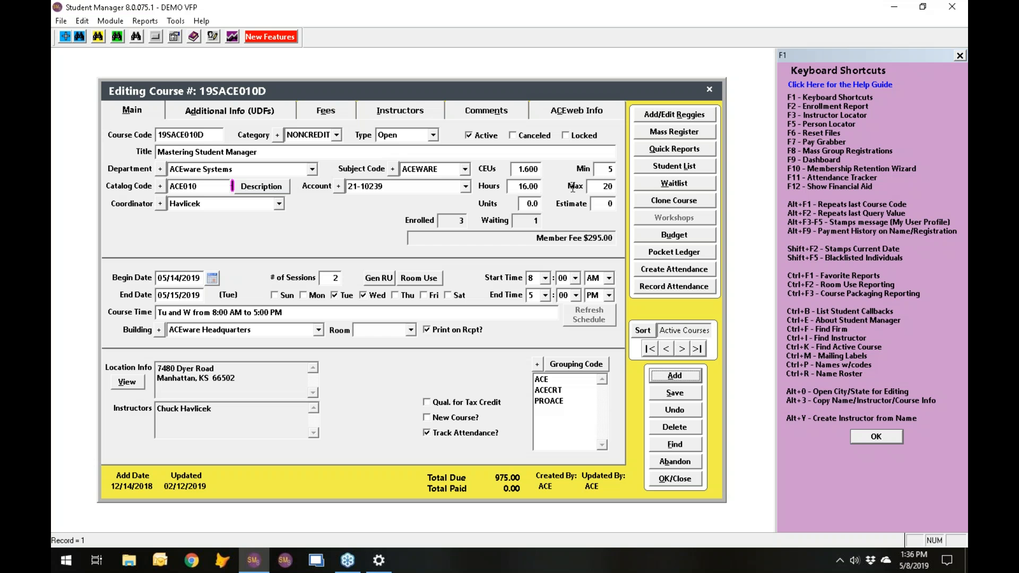
pyautogui.click(688, 114)
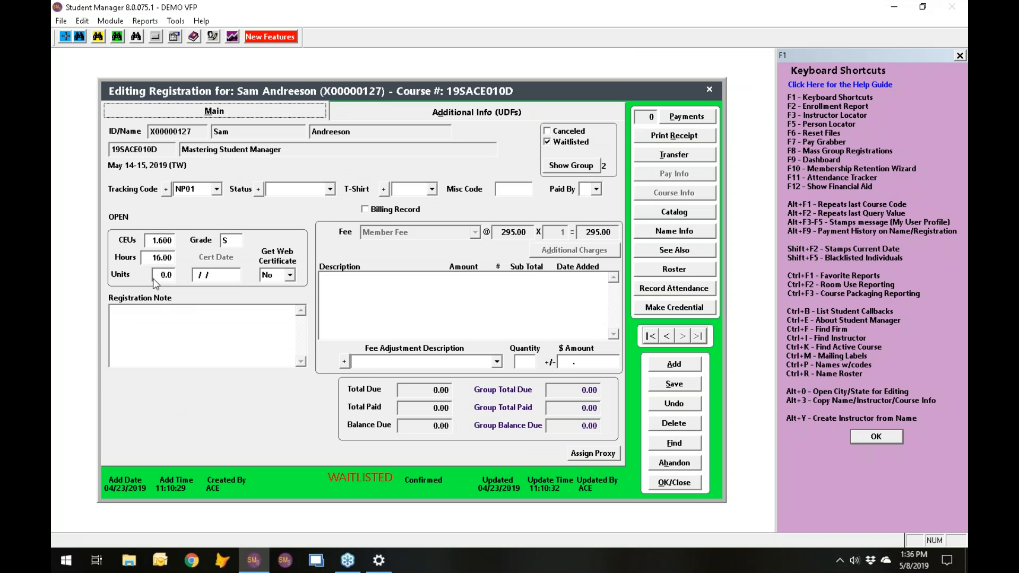
pyautogui.click(685, 470)
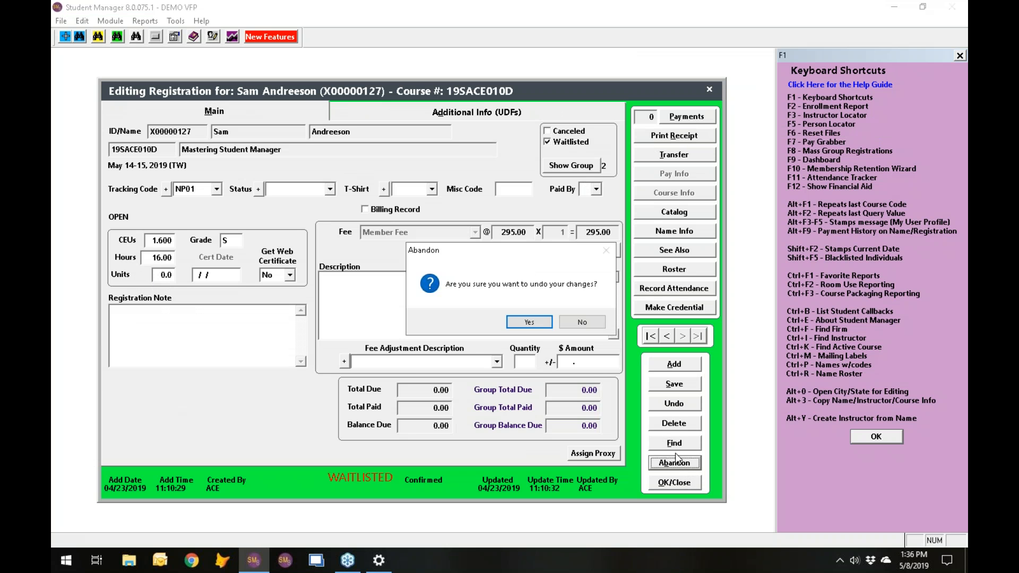
pyautogui.click(540, 326)
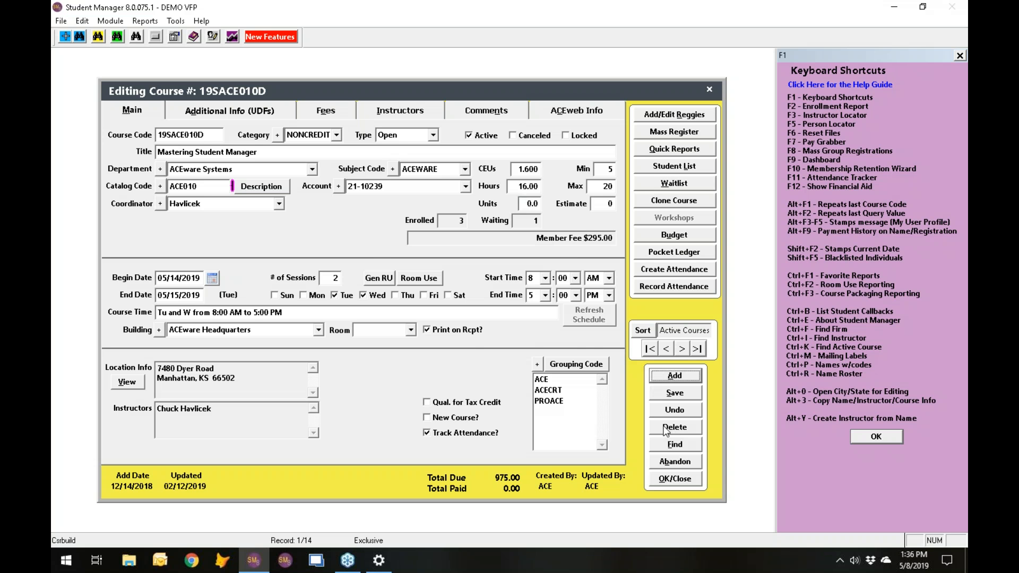
pyautogui.click(675, 483)
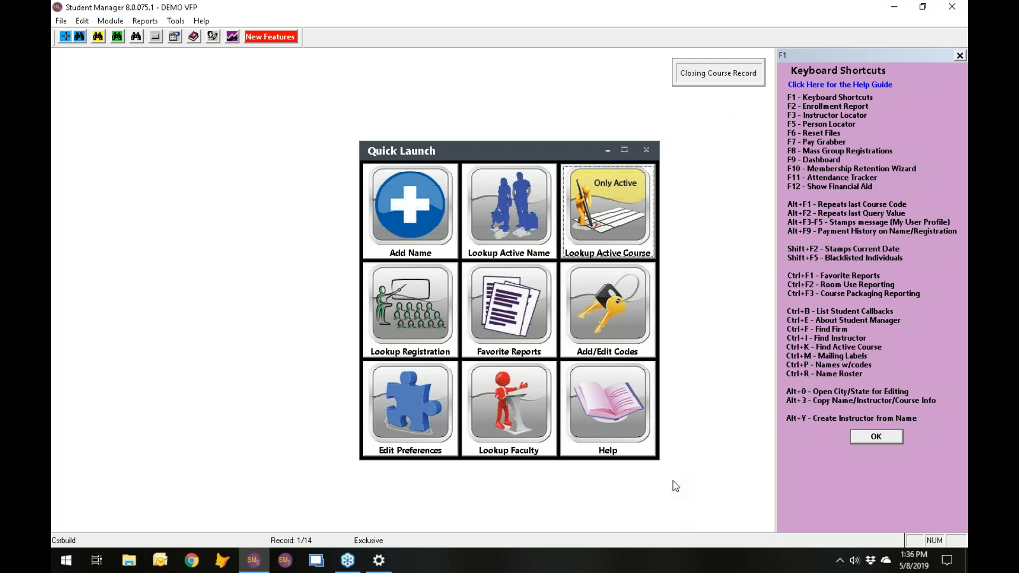
# - Review the Course and Register preferences, including the option to disallow registration in the same class, and close the preferences
pyautogui.click(416, 424)
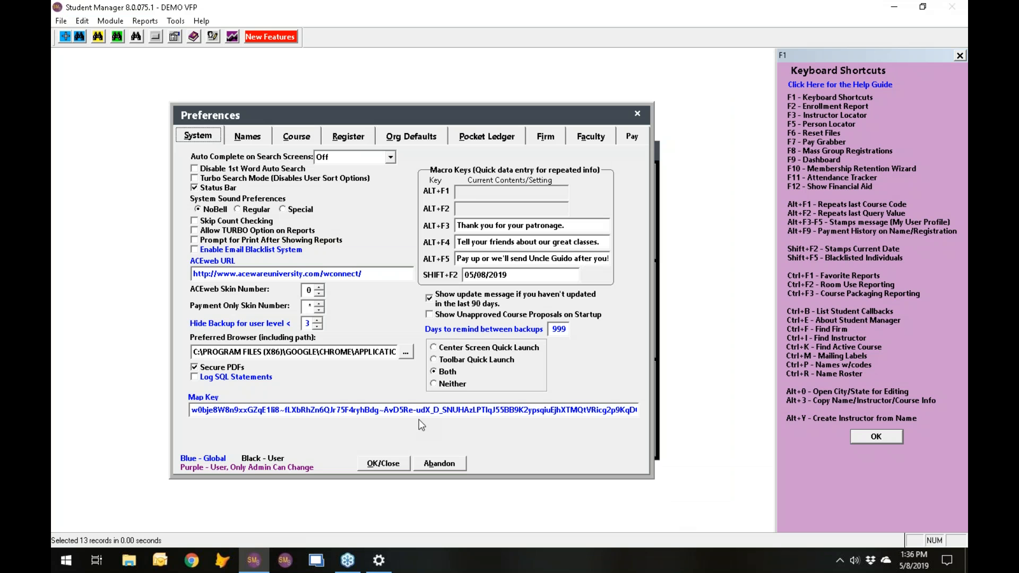
pyautogui.click(304, 137)
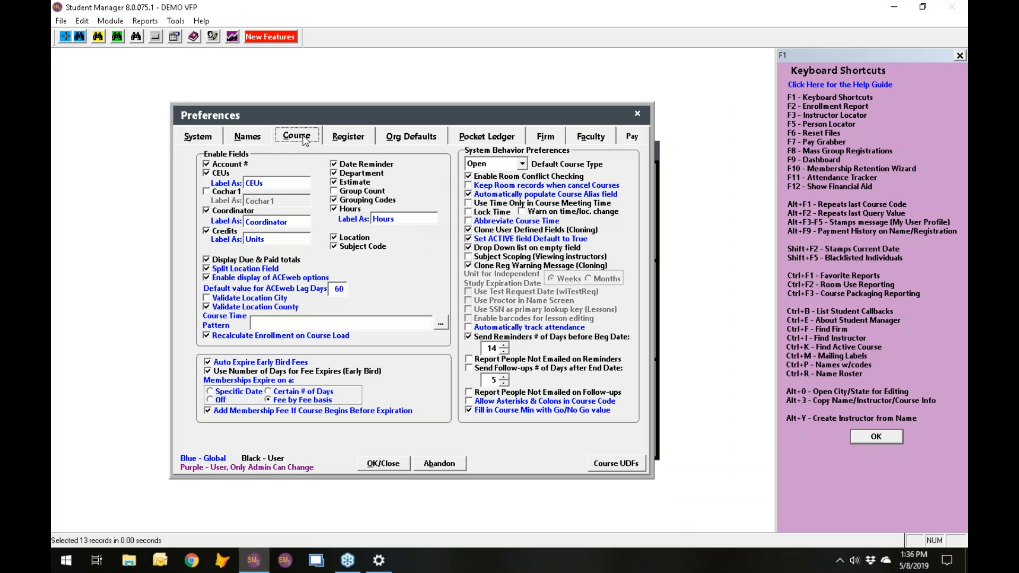
pyautogui.click(347, 137)
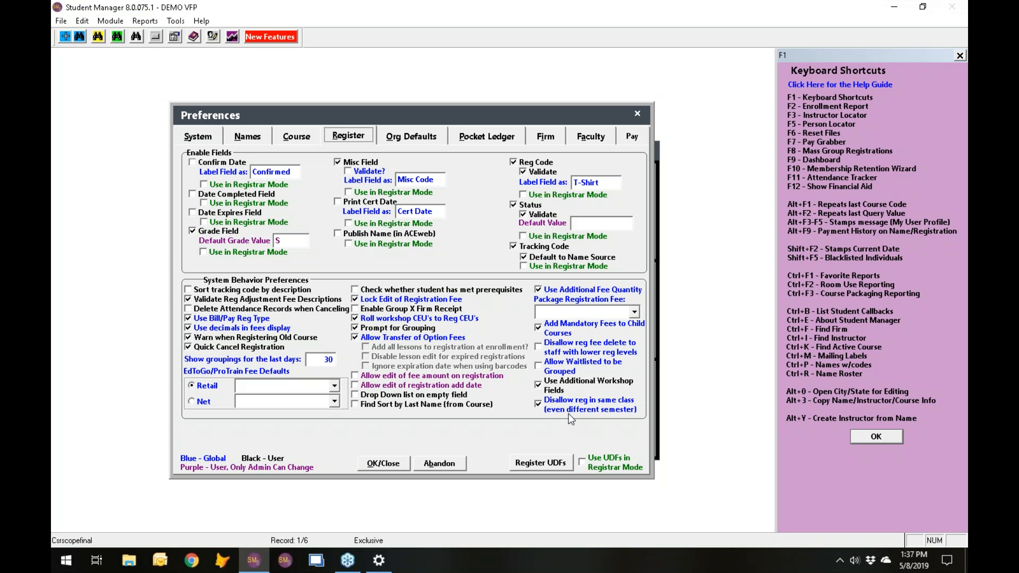
pyautogui.click(372, 465)
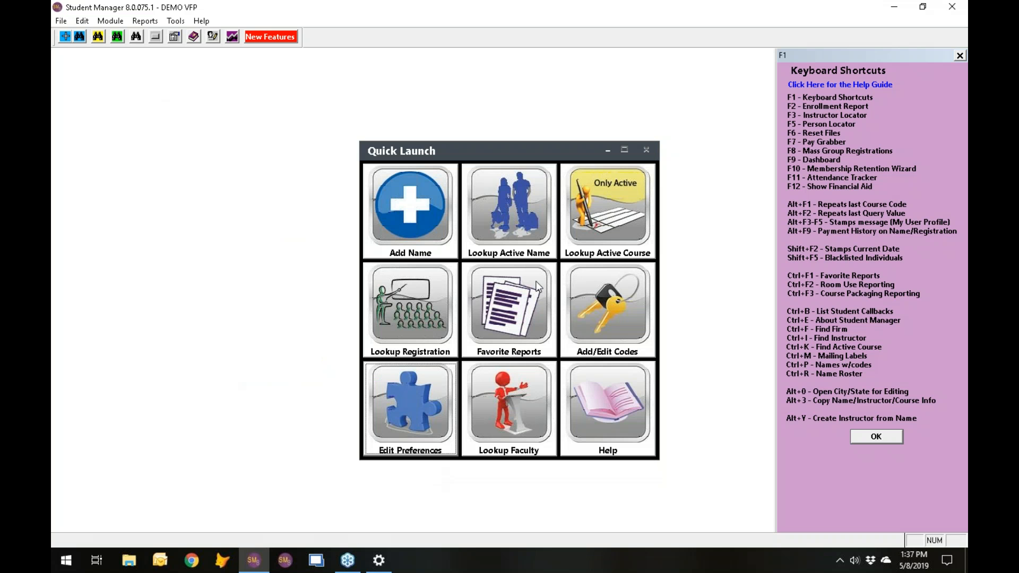
# - Look up the second person in the active names, review the courses they have taken, and exit the course list without saving
pyautogui.click(518, 227)
pyautogui.click(126, 130)
pyautogui.doubleClick(126, 130)
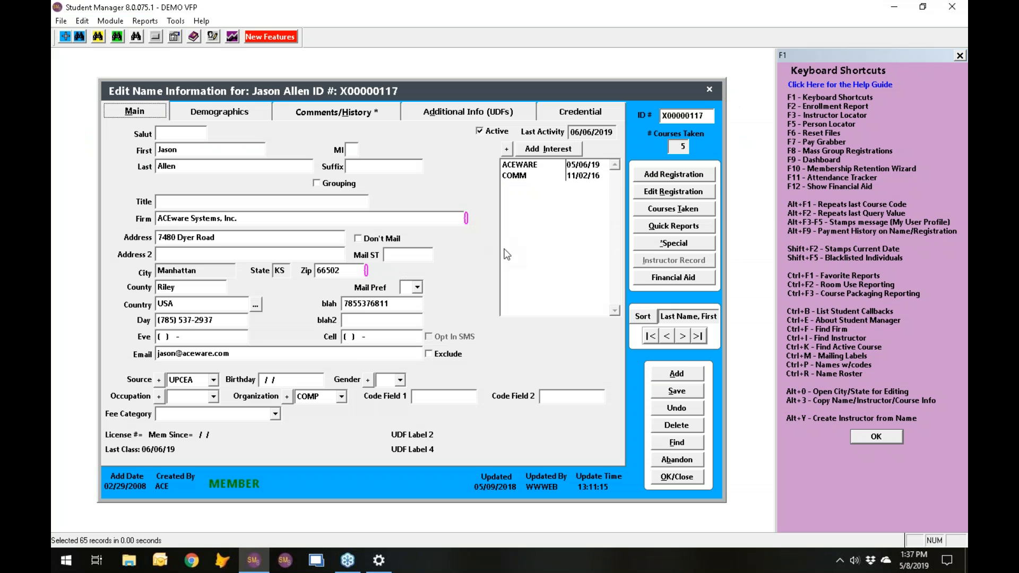
pyautogui.click(675, 211)
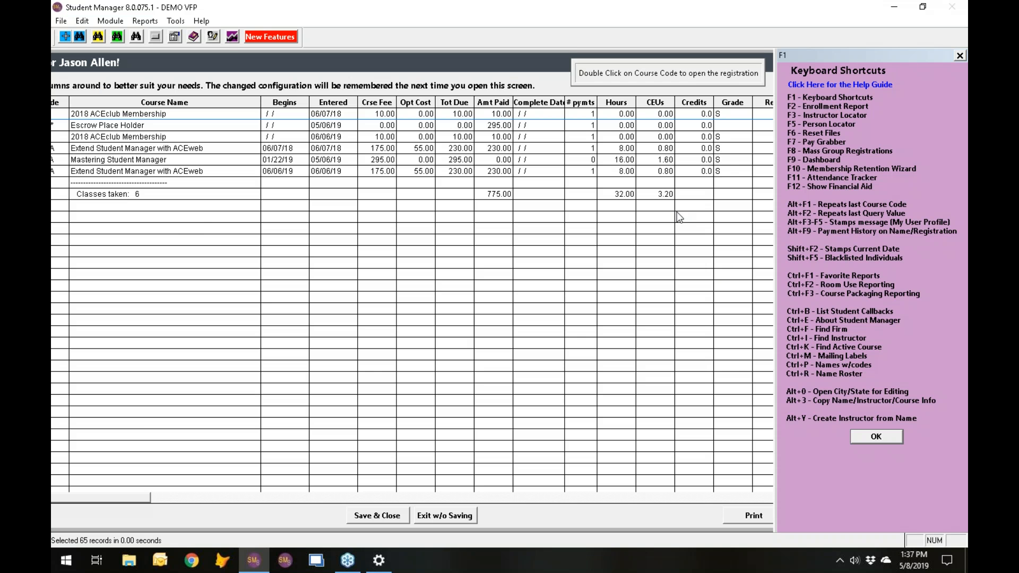
pyautogui.moveTo(271, 60); pyautogui.dragTo(375, 63)
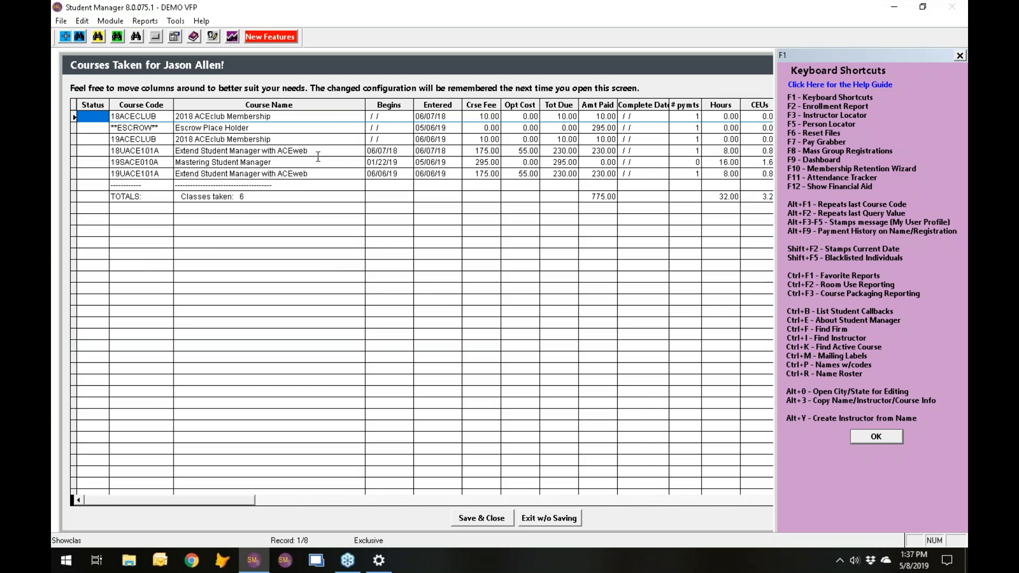
pyautogui.press('Escape')
pyautogui.click(541, 325)
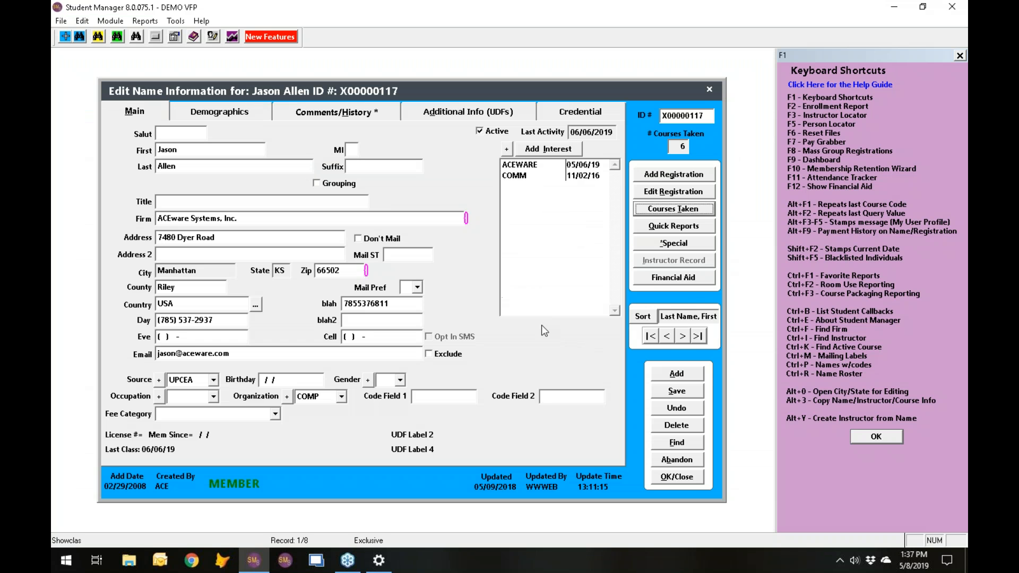
# - Try adding a registration for course 19SACE010C to this person despite its start date, and abandon the registration
pyautogui.click(670, 177)
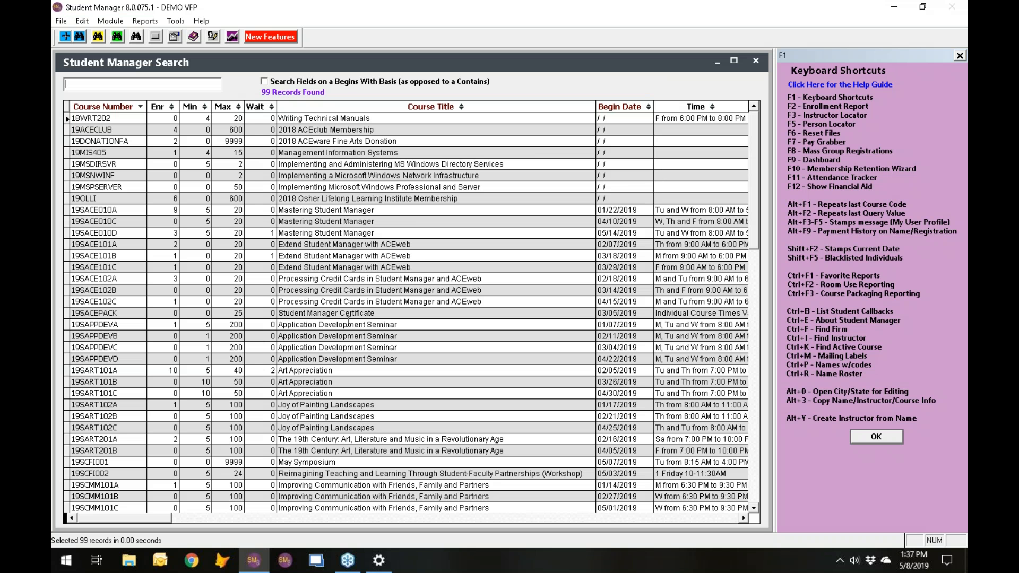
pyautogui.click(330, 234)
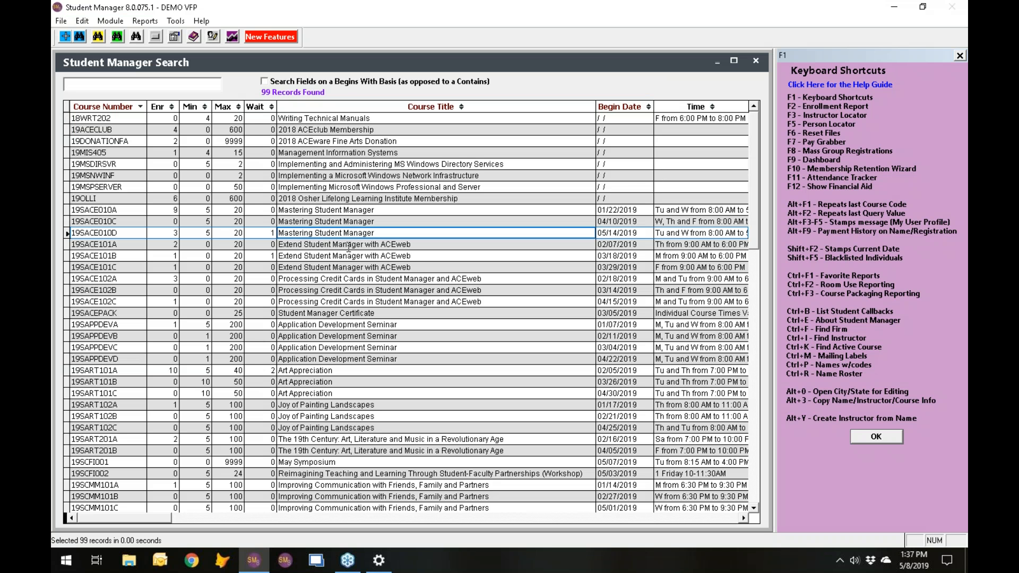
pyautogui.click(339, 220)
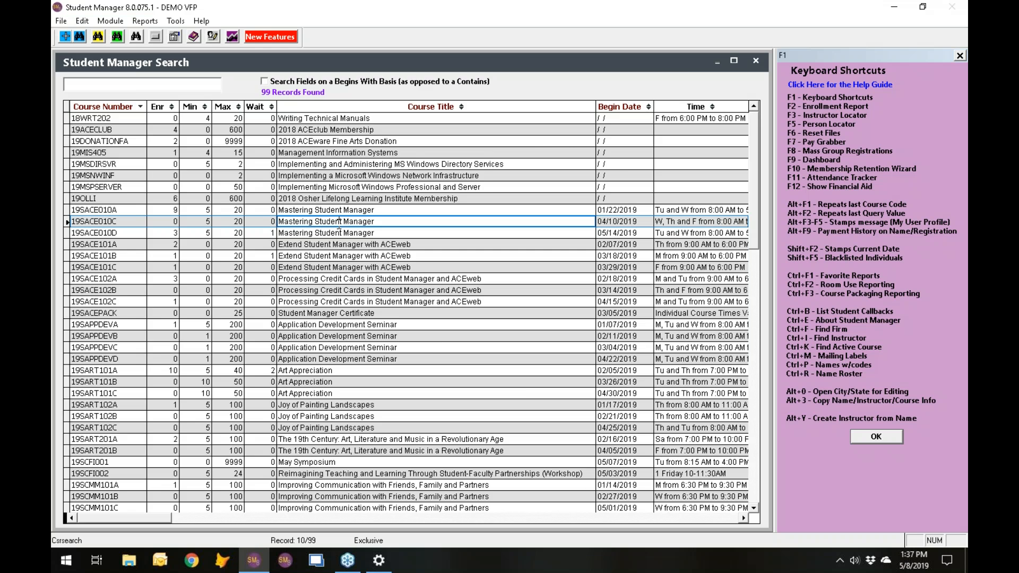
pyautogui.doubleClick(339, 221)
pyautogui.click(349, 328)
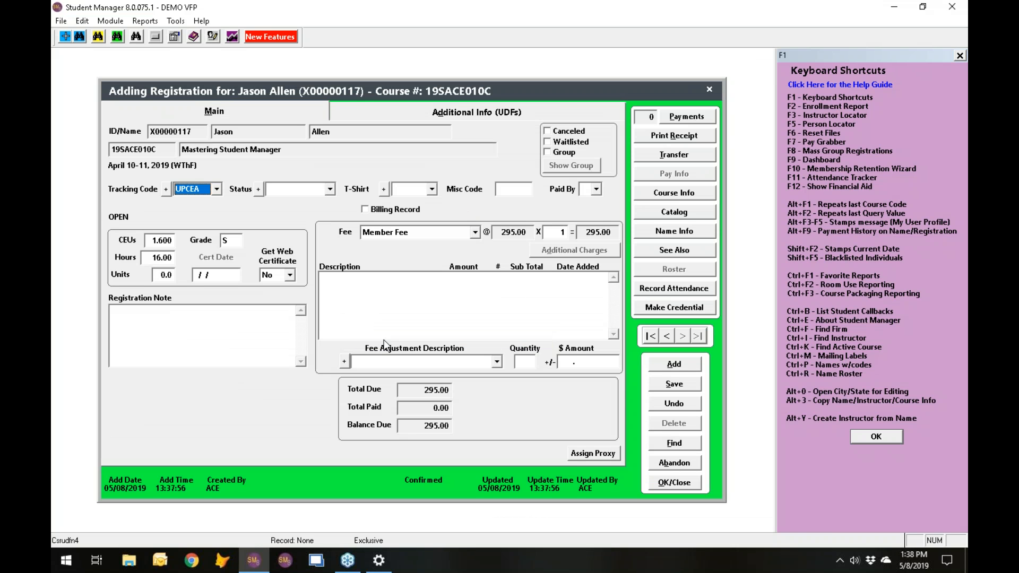
pyautogui.click(674, 464)
pyautogui.click(540, 320)
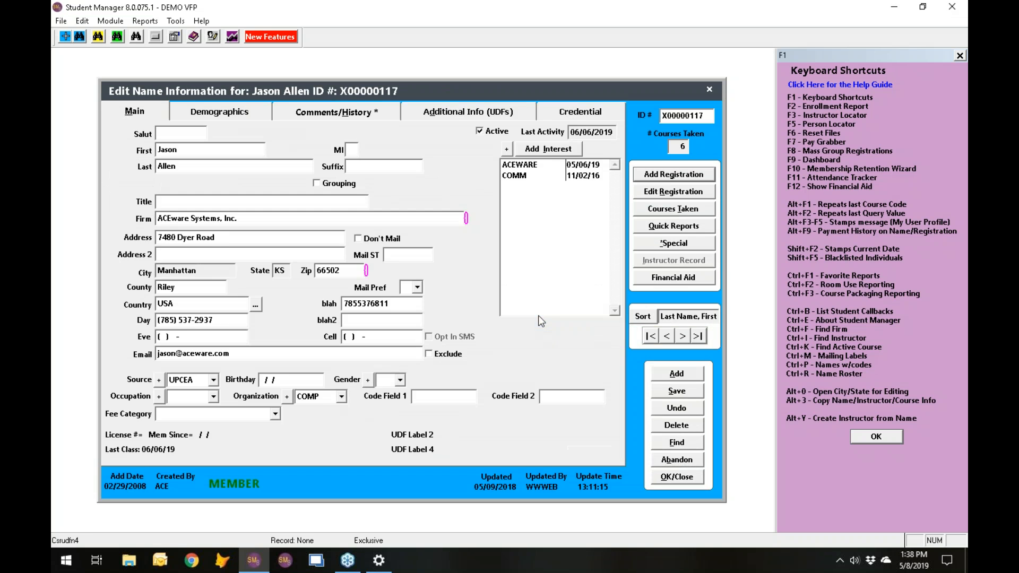
# - Recheck the person's courses taken, try adding a registration for course 19SACE010D, and abandon both the registration and the name record
pyautogui.click(661, 213)
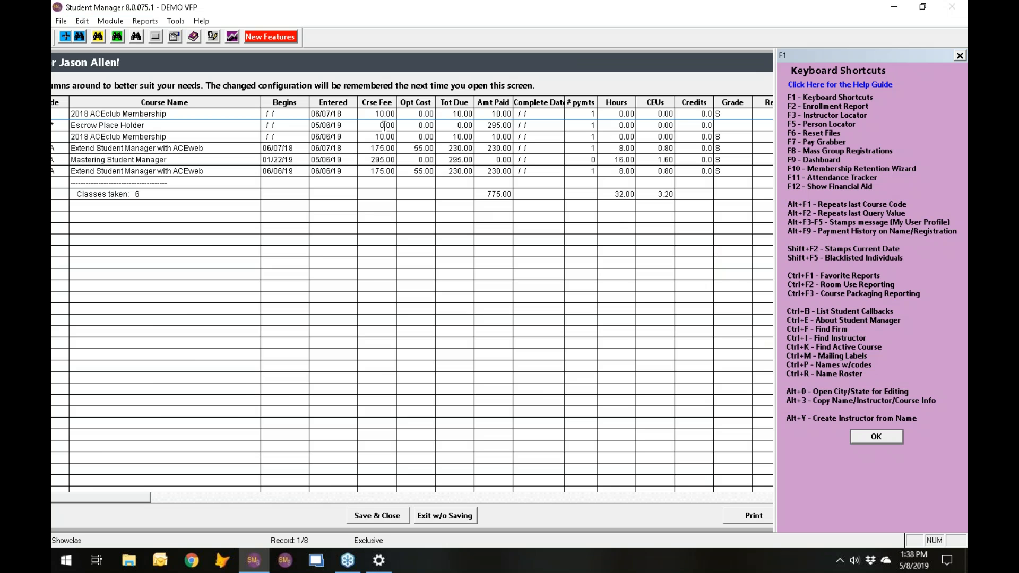
pyautogui.press('Escape')
pyautogui.click(680, 169)
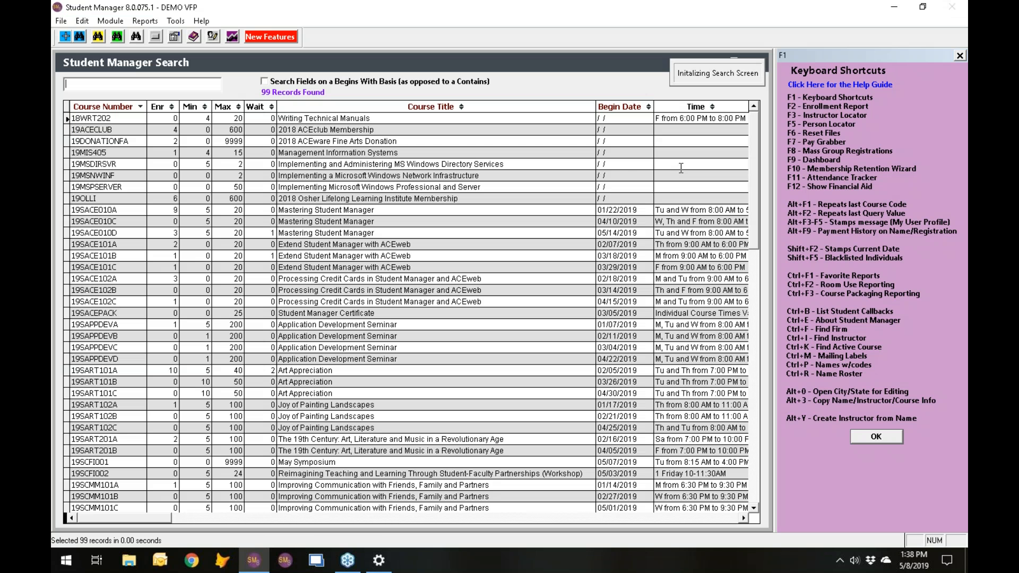
pyautogui.click(121, 232)
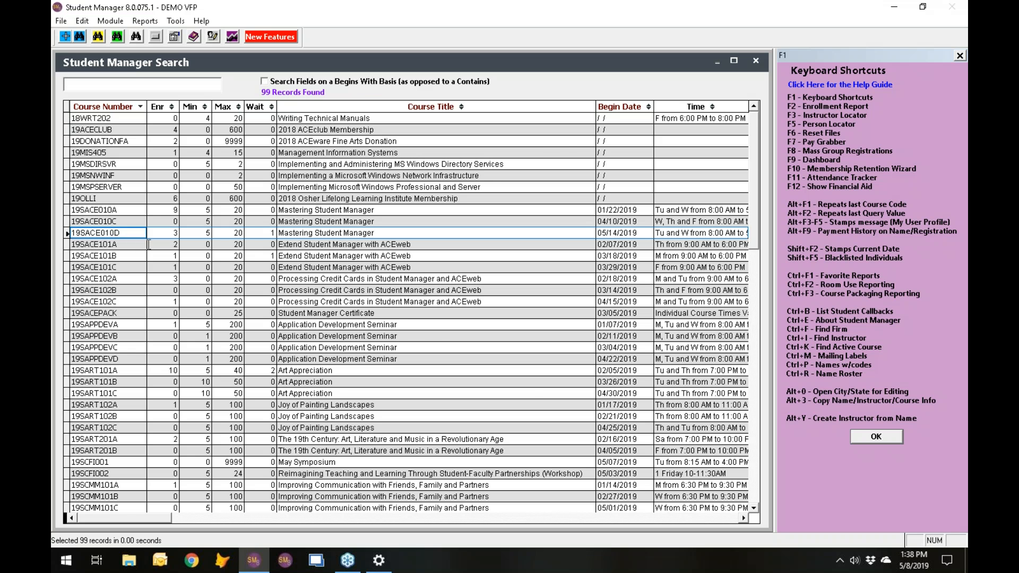
pyautogui.press('Return')
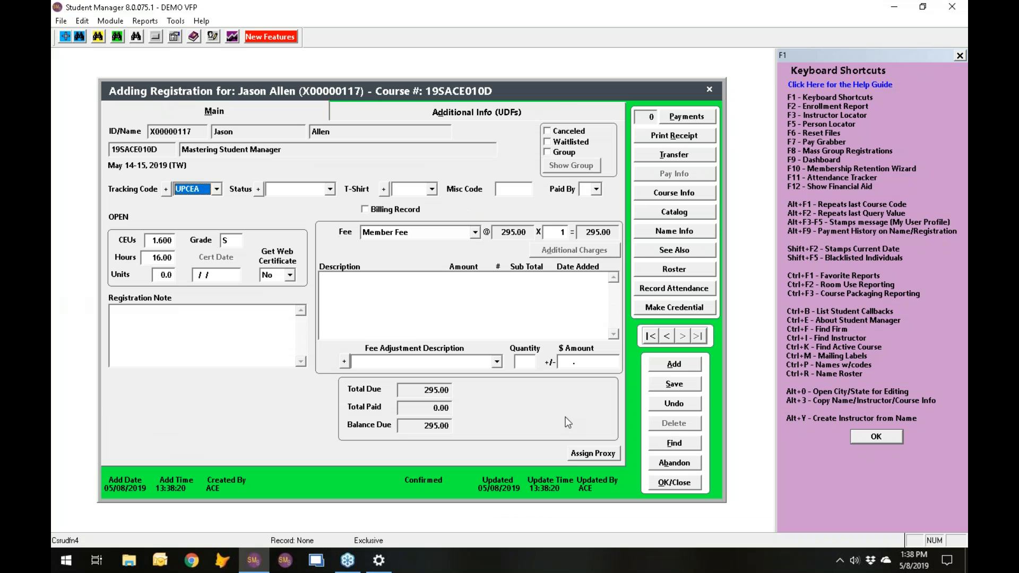
pyautogui.click(688, 463)
pyautogui.click(542, 322)
pyautogui.click(677, 460)
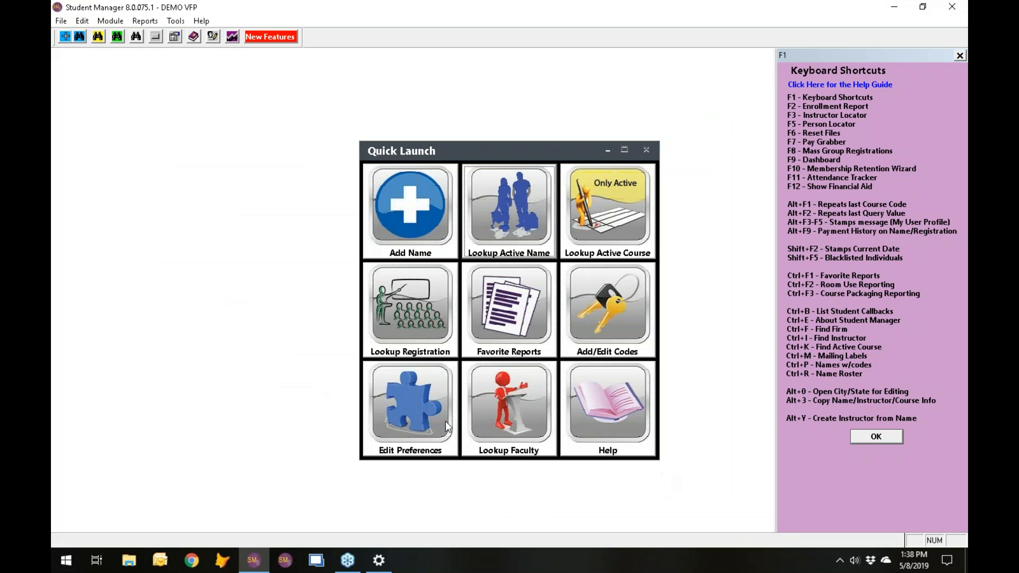
# - Check the Register preference that disallows registration in the same class even in a different semester, and close the preferences
pyautogui.click(431, 407)
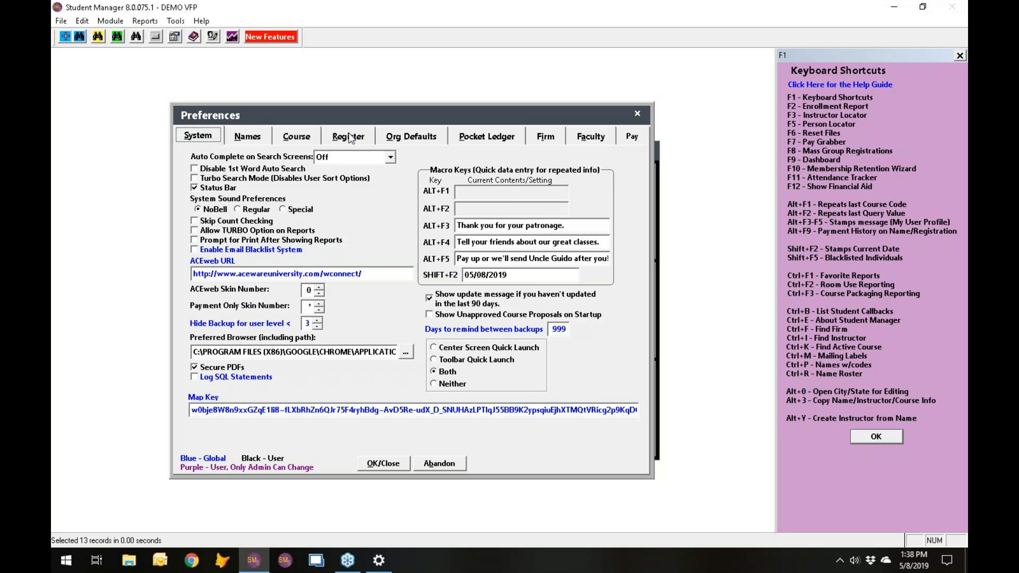
pyautogui.click(348, 137)
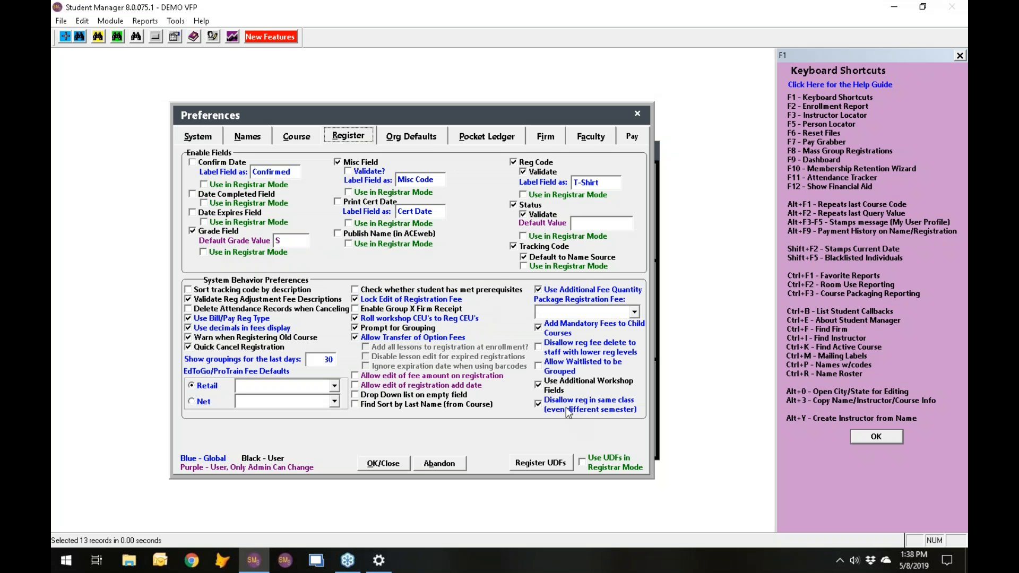
pyautogui.click(634, 115)
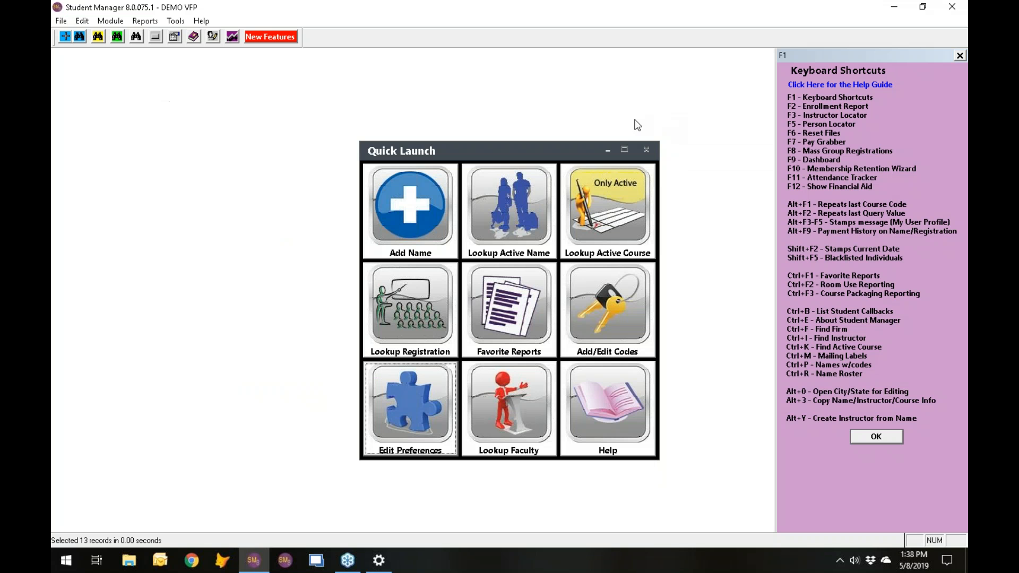
# - Open active course 19SACE010A and compare its catalog code with those of 19SACE010C and 19SACE010D, returning to 19SACE010A
pyautogui.click(589, 228)
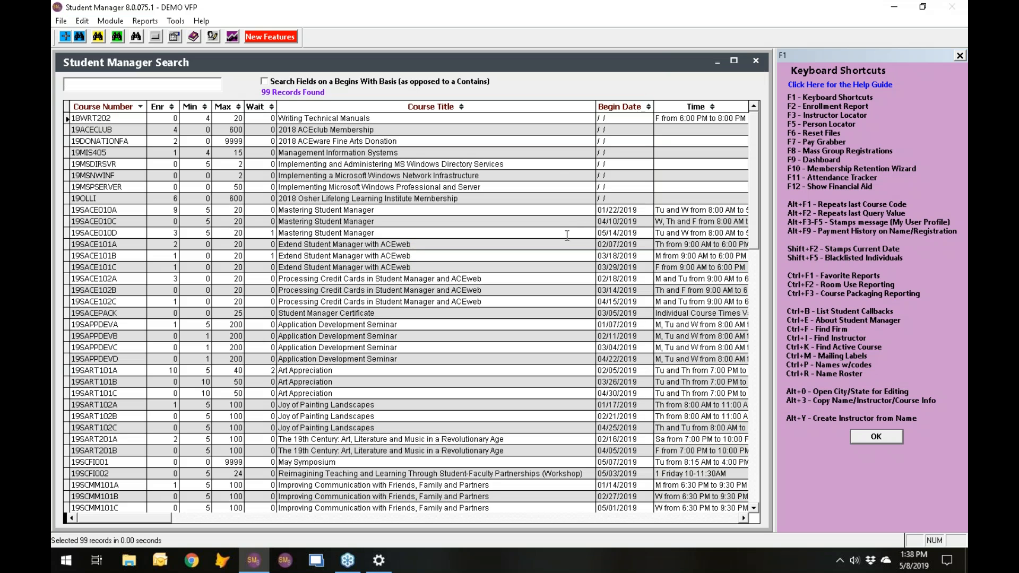
pyautogui.doubleClick(118, 210)
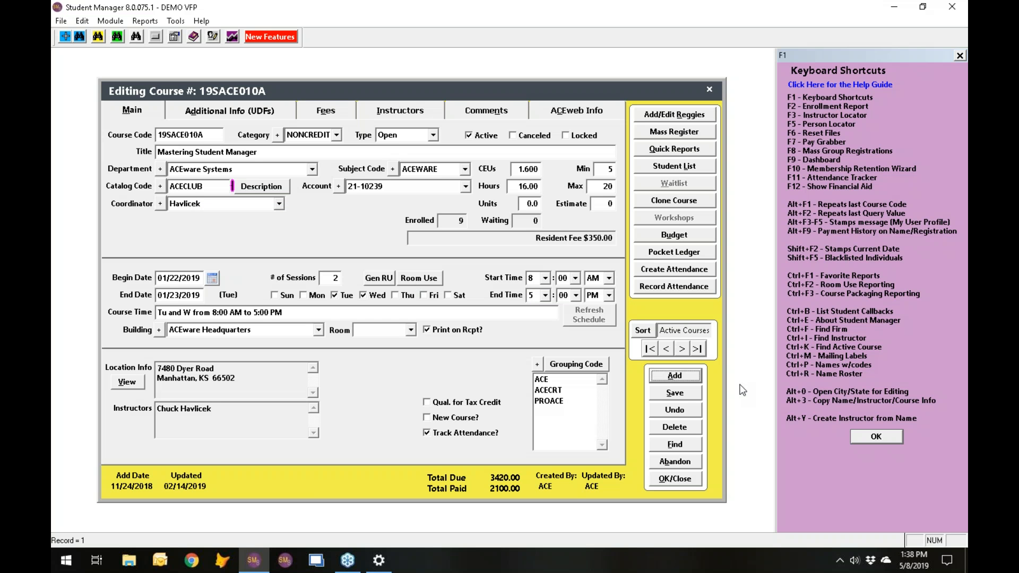
pyautogui.click(682, 350)
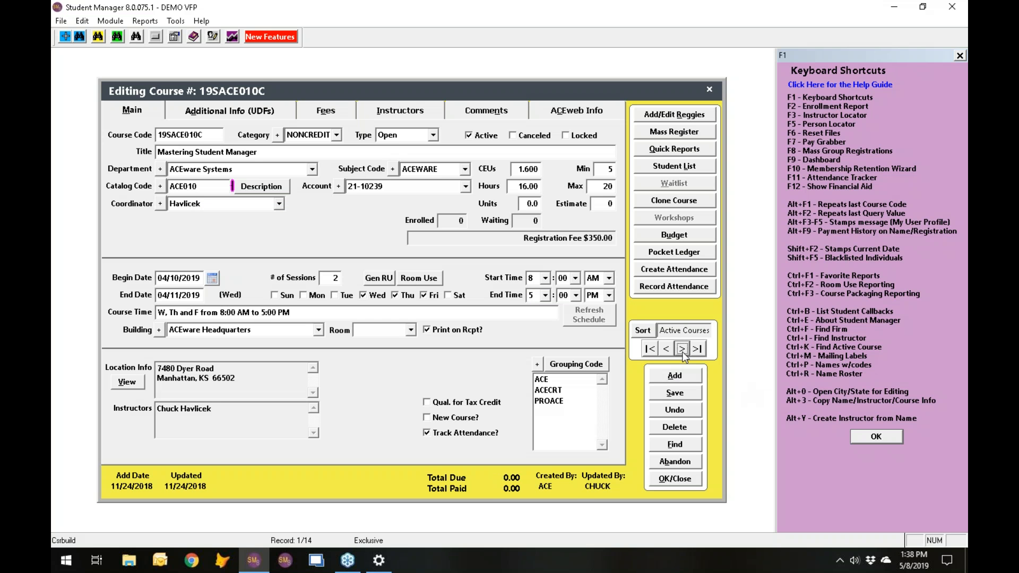
pyautogui.click(682, 349)
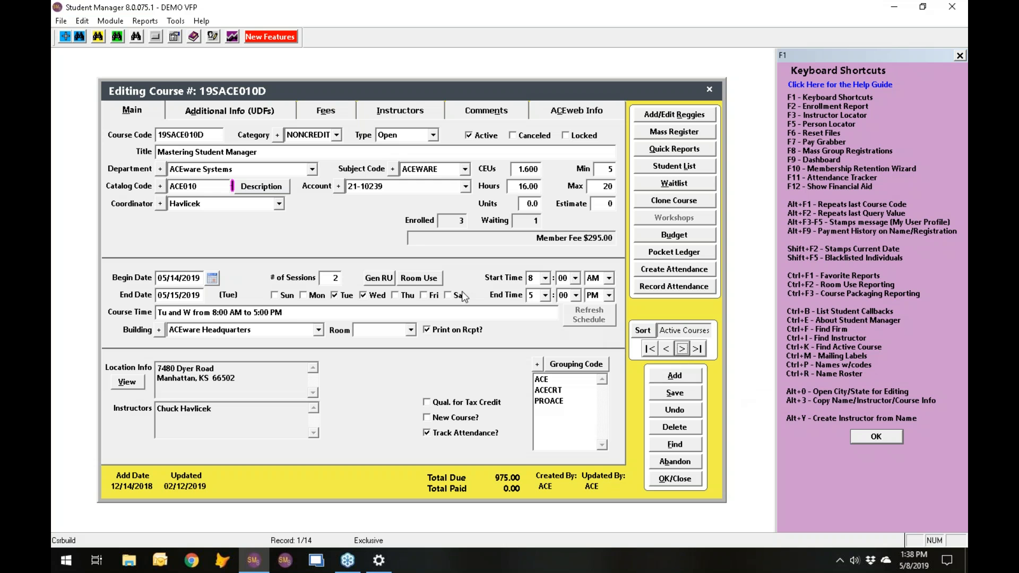
pyautogui.click(666, 349)
pyautogui.click(666, 348)
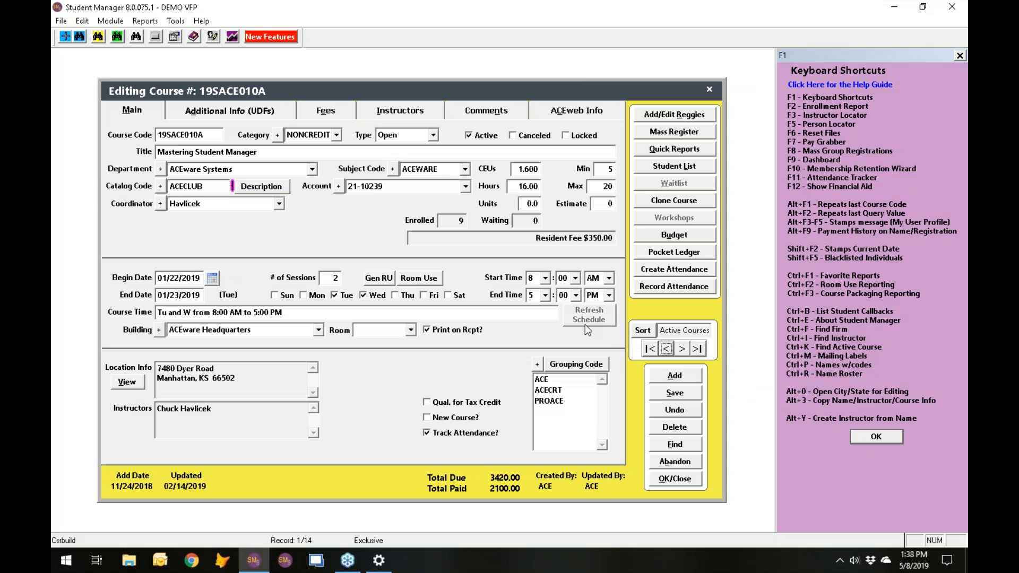
pyautogui.click(198, 186)
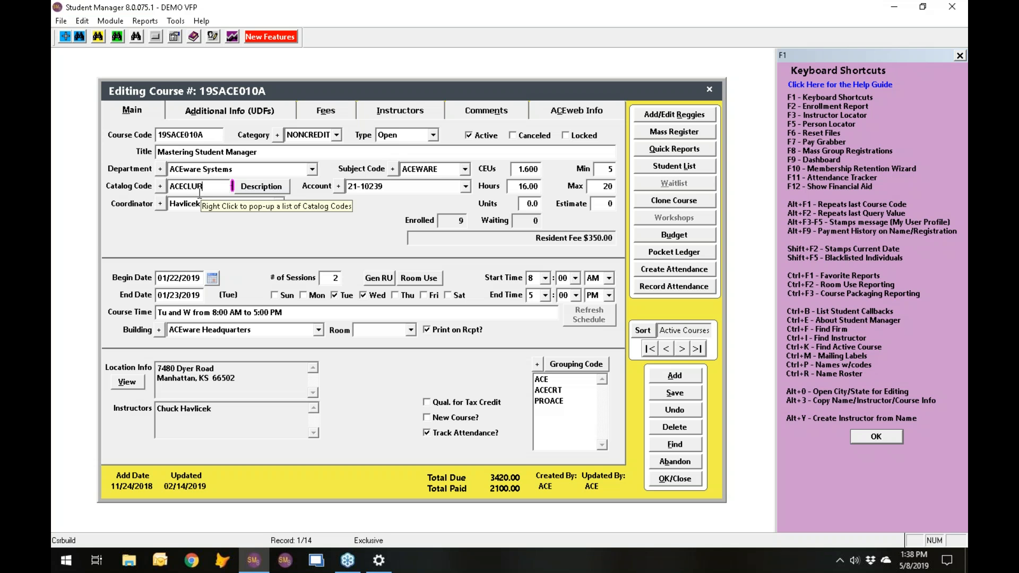
pyautogui.click(682, 349)
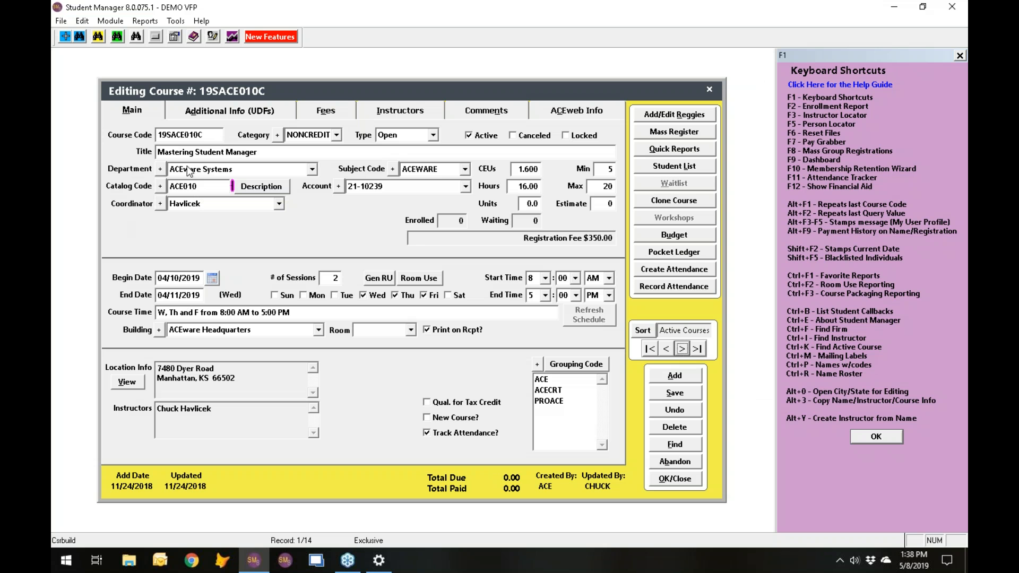
pyautogui.click(666, 348)
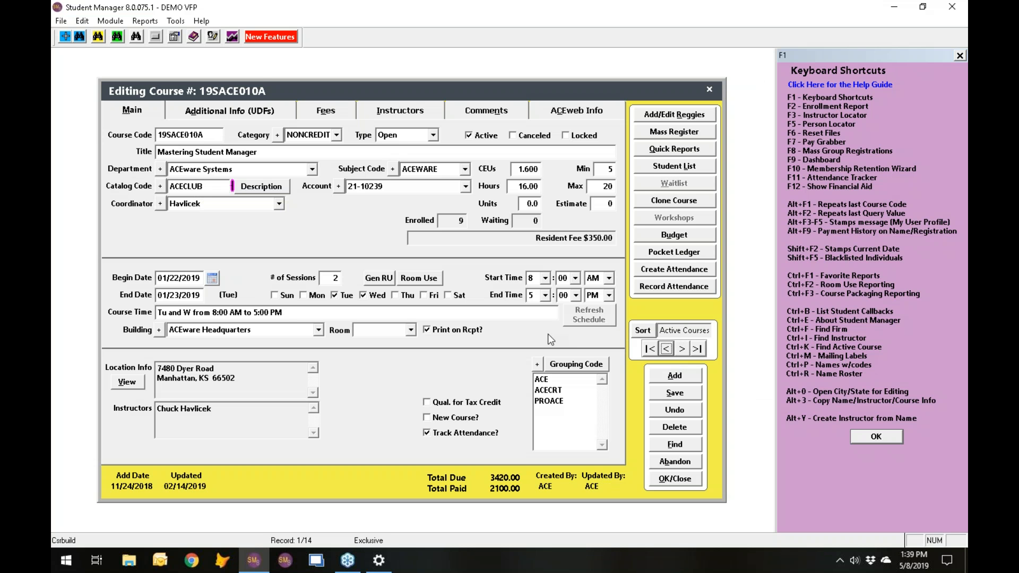
# - Set the catalog code of course 19SACE010A to ACE010, and save and close the course record
pyautogui.click(186, 186)
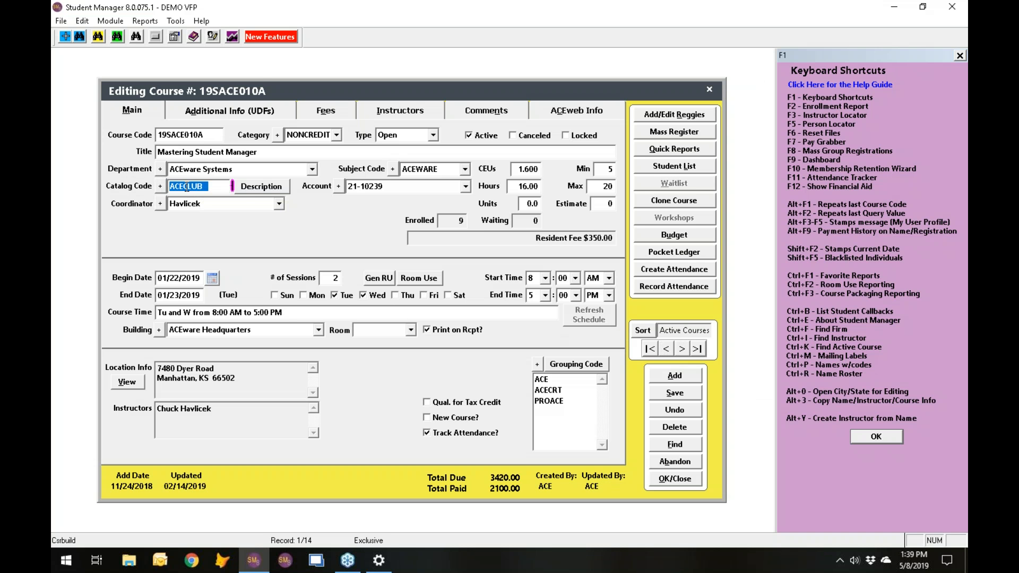
pyautogui.write('ACE010')
pyautogui.click(682, 480)
# - Try adding a registration for course 19SACE010C to the person's name record, accepting the started course but declining the repeat registration, and close the record
pyautogui.click(497, 201)
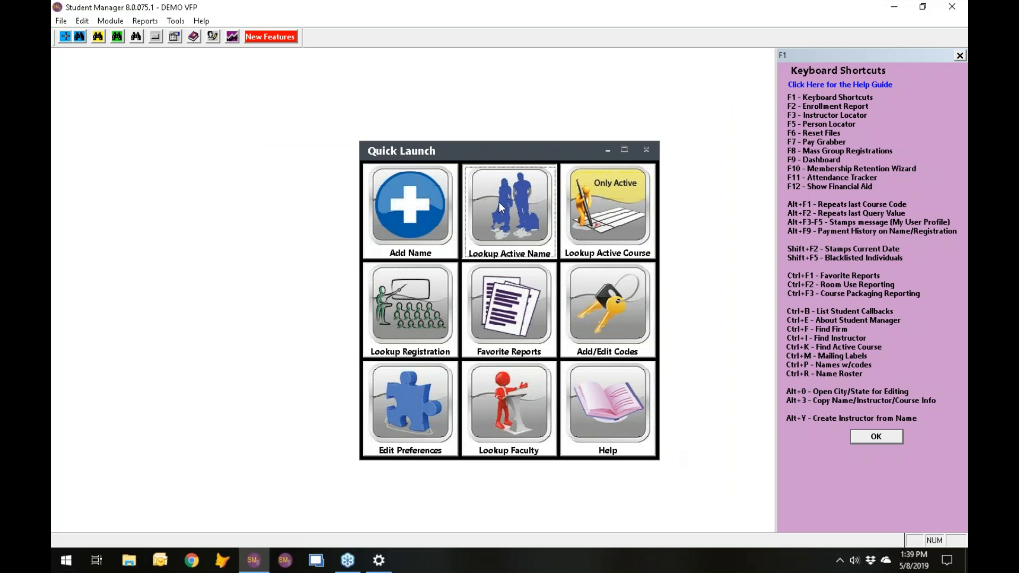
pyautogui.click(129, 129)
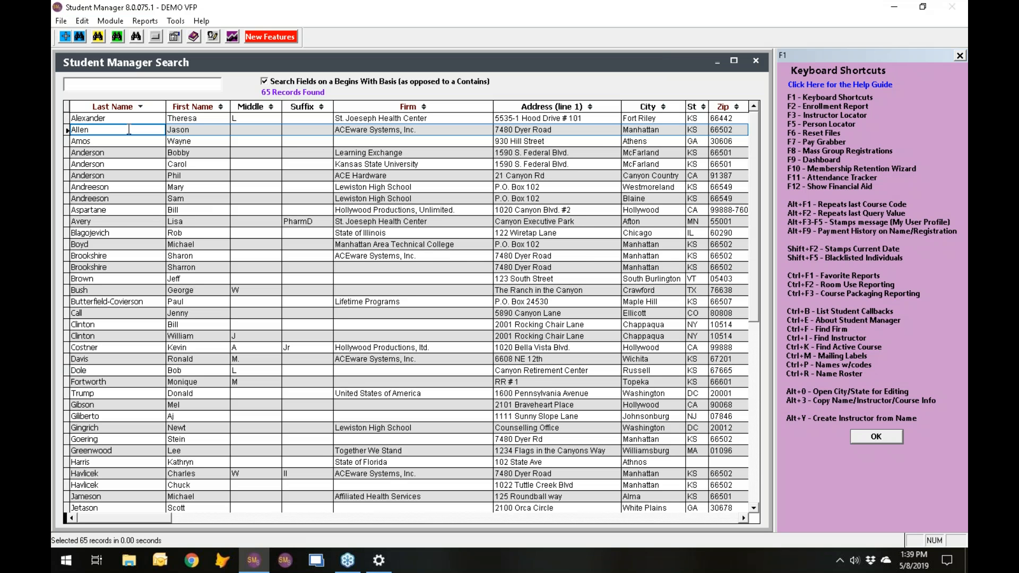
pyautogui.doubleClick(129, 129)
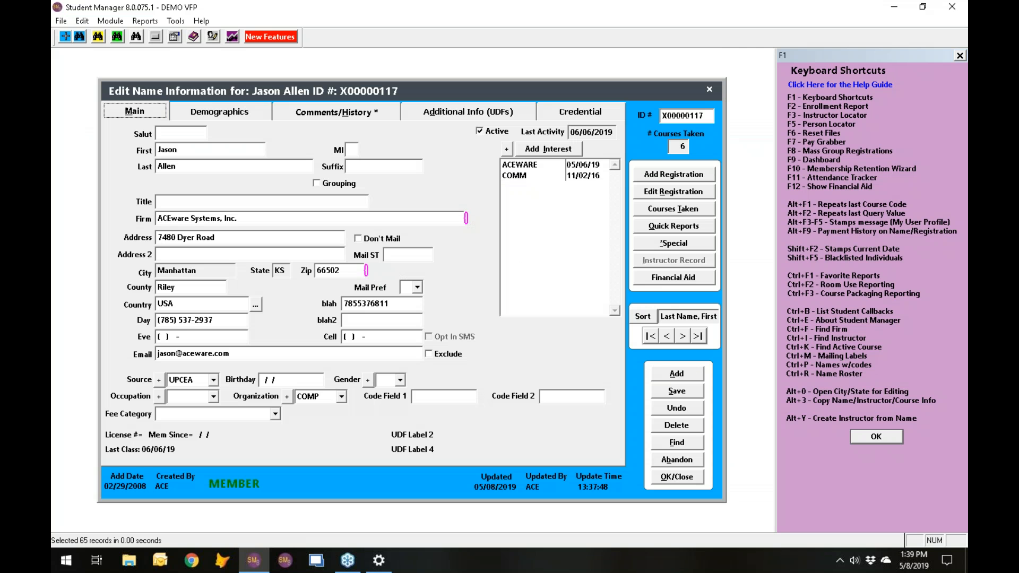
pyautogui.click(673, 174)
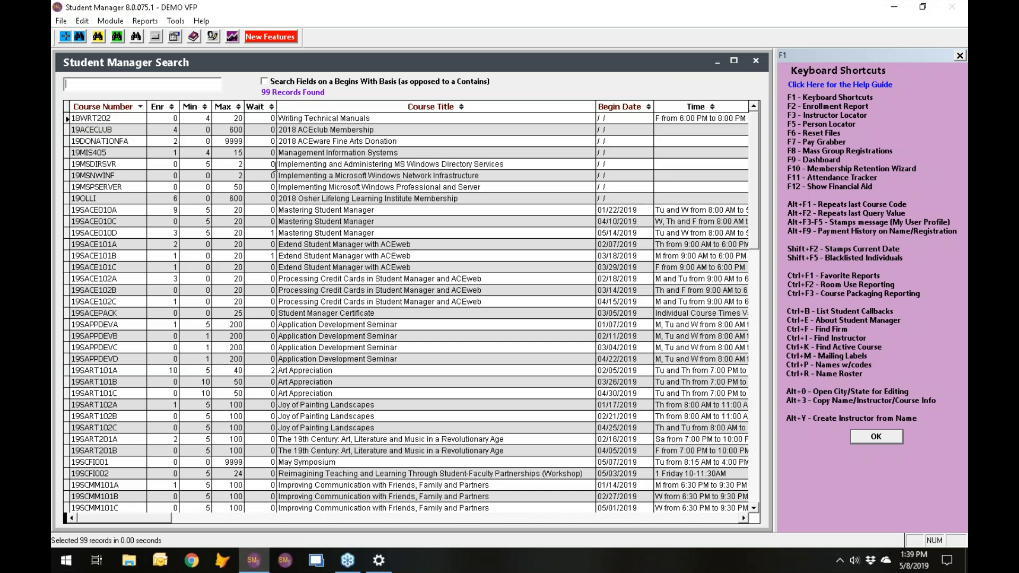
pyautogui.click(123, 220)
pyautogui.doubleClick(123, 221)
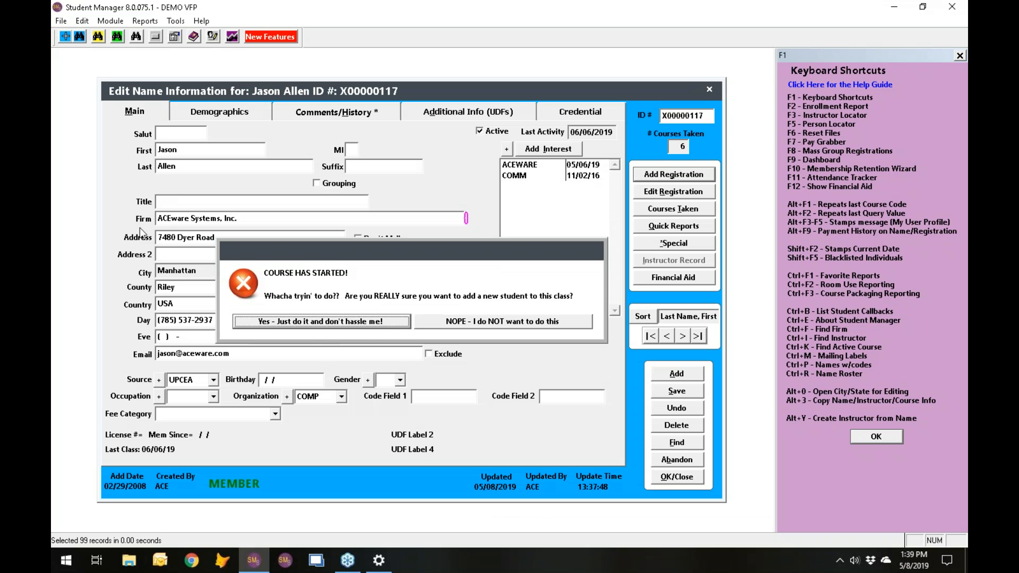
pyautogui.click(376, 323)
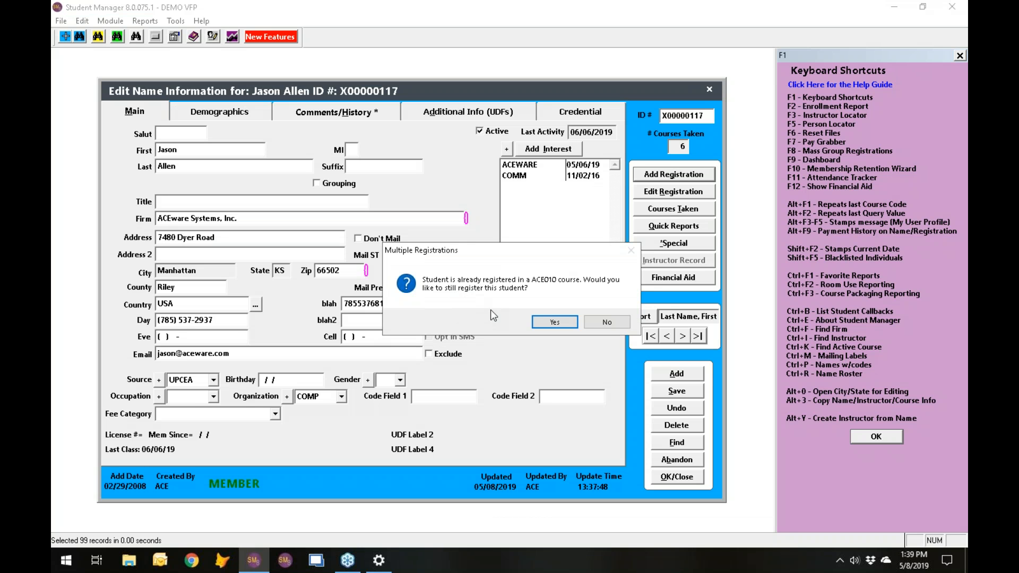
pyautogui.click(609, 323)
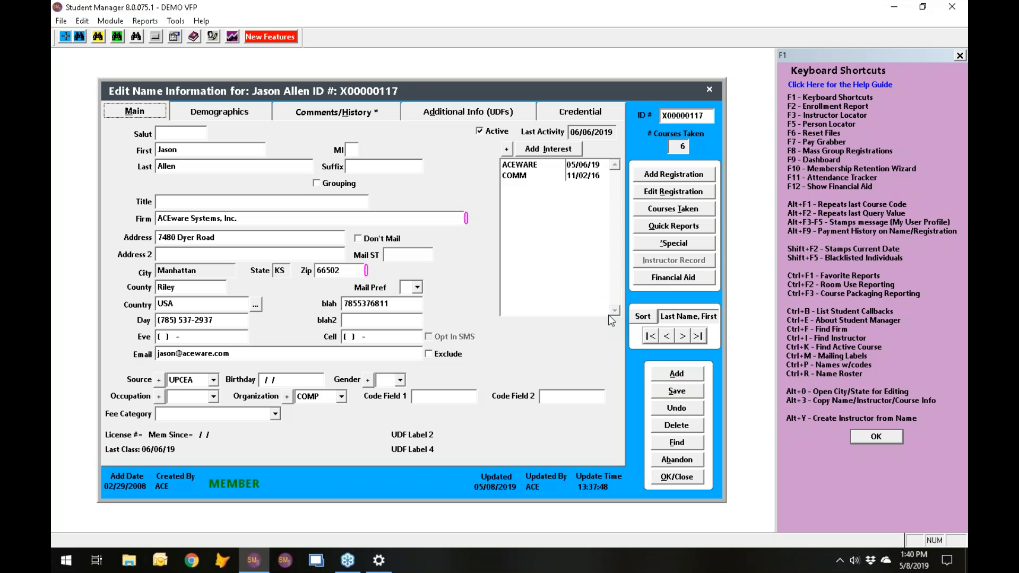
pyautogui.click(686, 478)
# - Open the waitlist of active course 19SACE010D and maximize the waitlist window
pyautogui.click(607, 212)
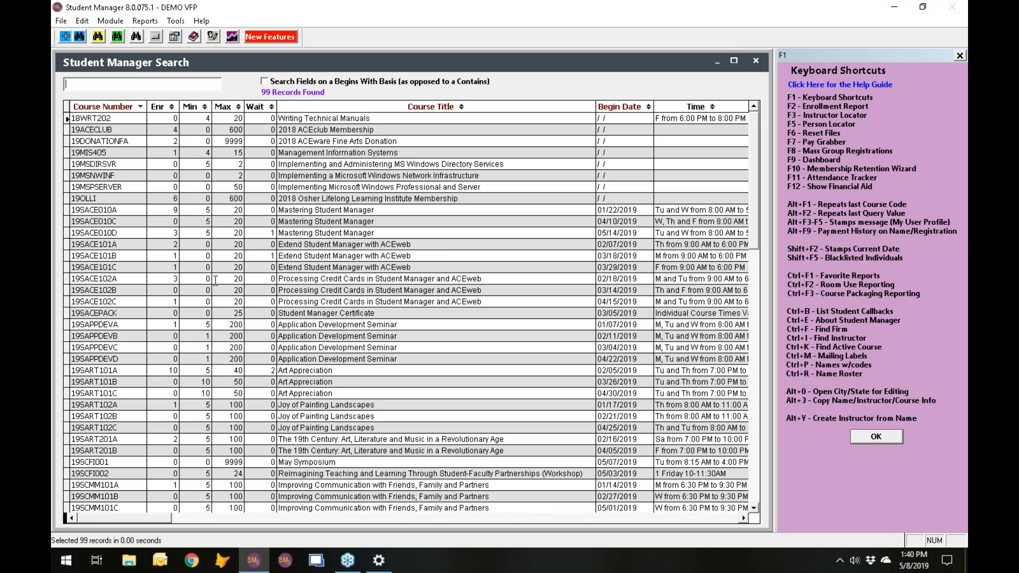
pyautogui.doubleClick(132, 233)
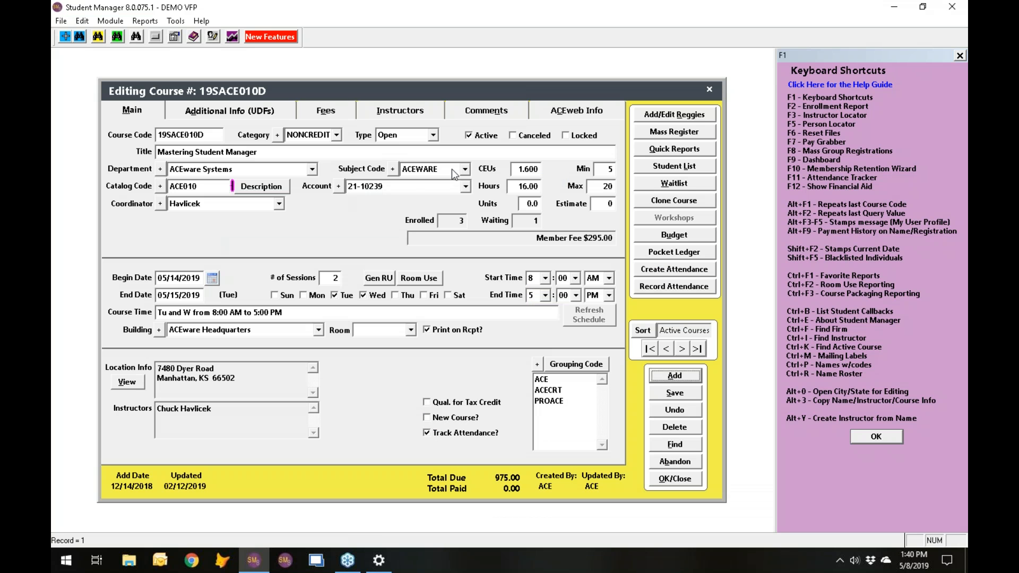
pyautogui.click(674, 184)
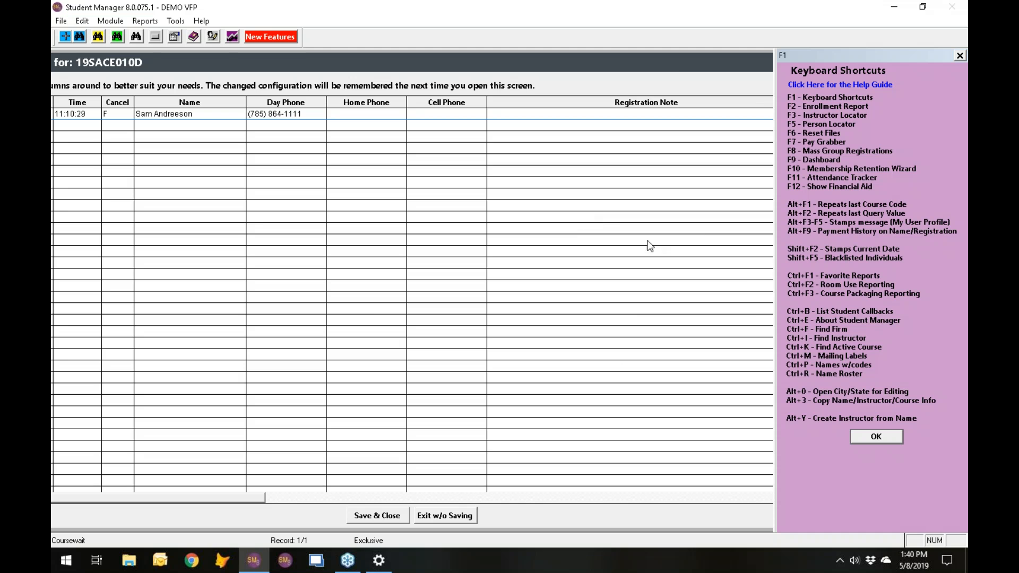
pyautogui.moveTo(662, 63); pyautogui.dragTo(539, 82)
pyautogui.moveTo(744, 529); pyautogui.dragTo(474, 397)
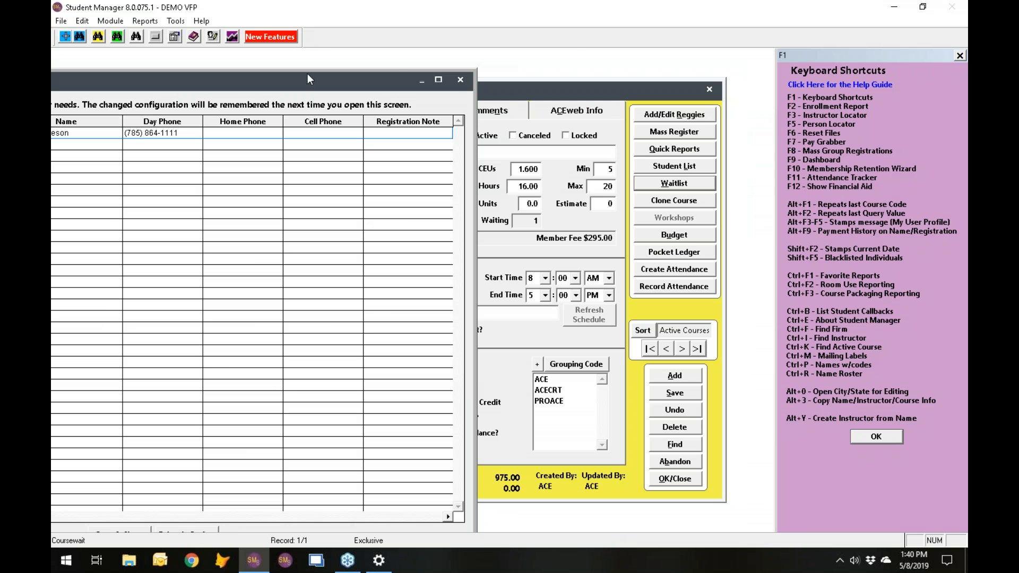
pyautogui.click(438, 80)
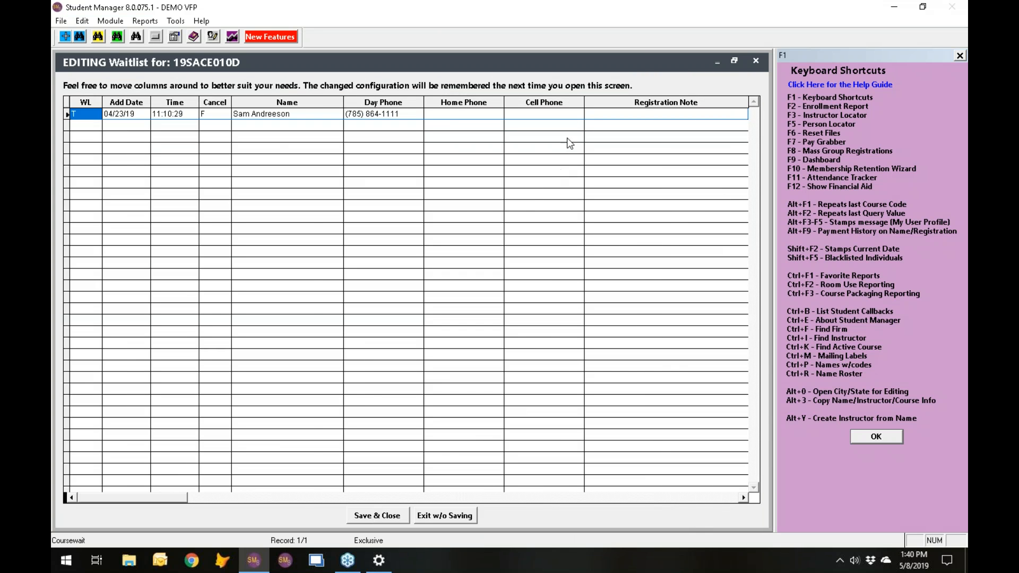
# - Review the waitlist's columns through Email, and save and close the waitlist and the course record
pyautogui.click(513, 495)
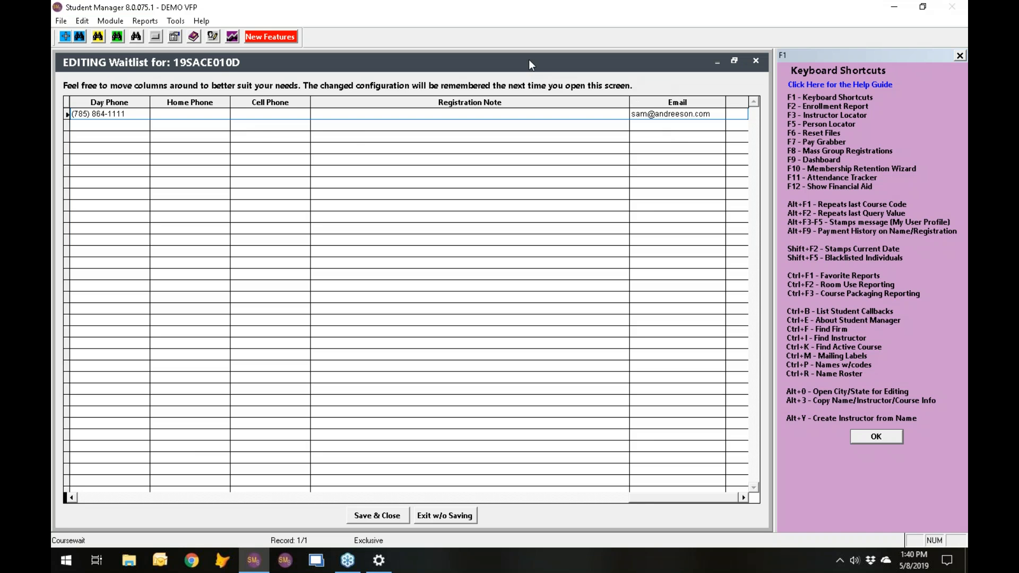
pyautogui.click(607, 499)
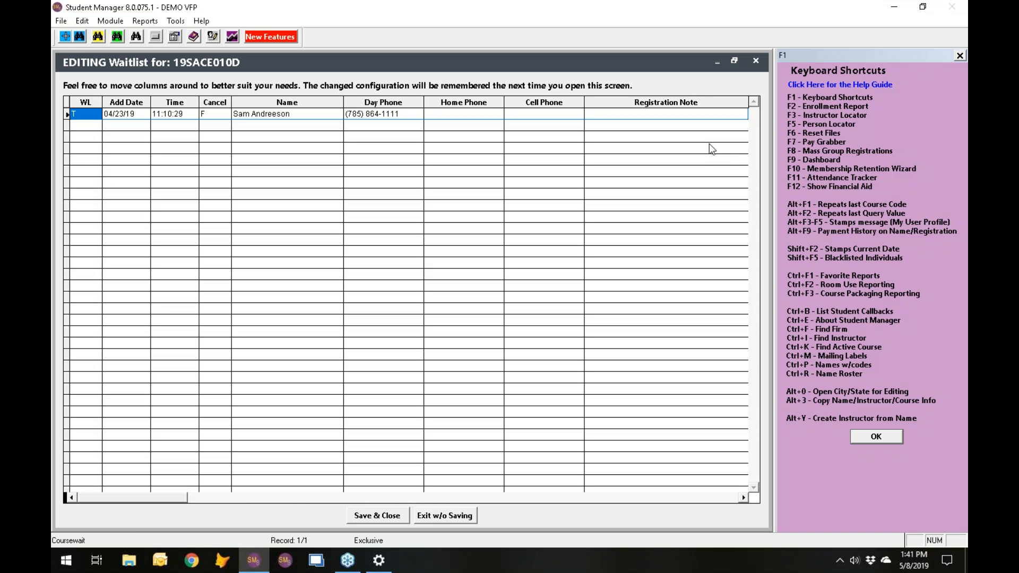
pyautogui.click(373, 515)
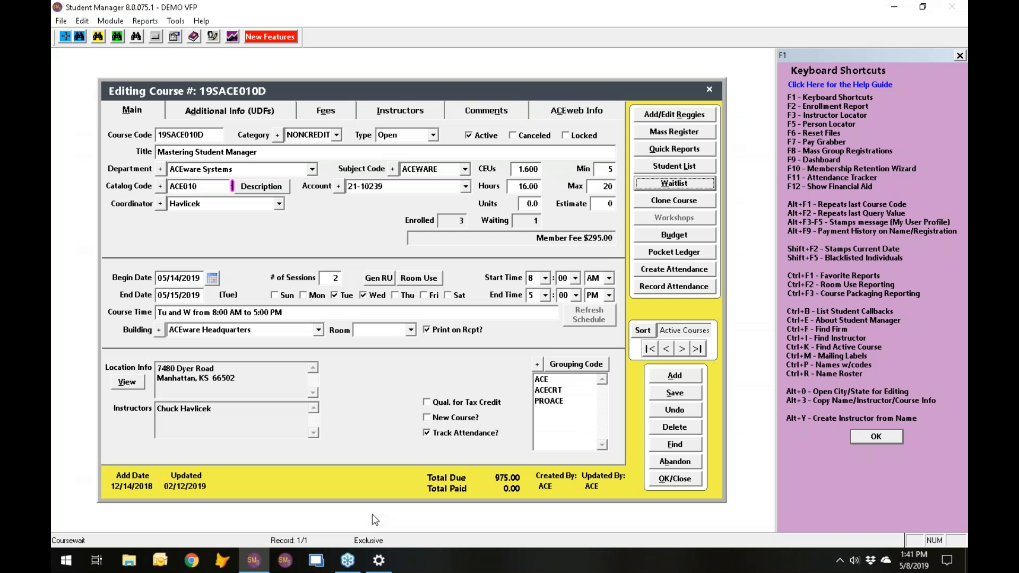
pyautogui.click(674, 477)
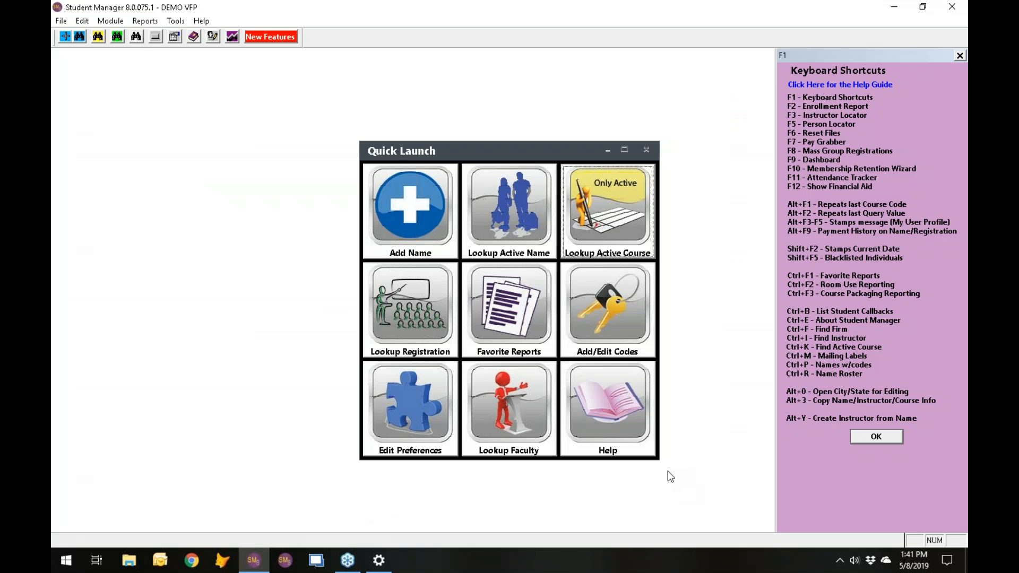
# - Look up a person's group registration in course 18WACME, review the group's Due, Paid and Bal columns, and close the registration
pyautogui.click(392, 299)
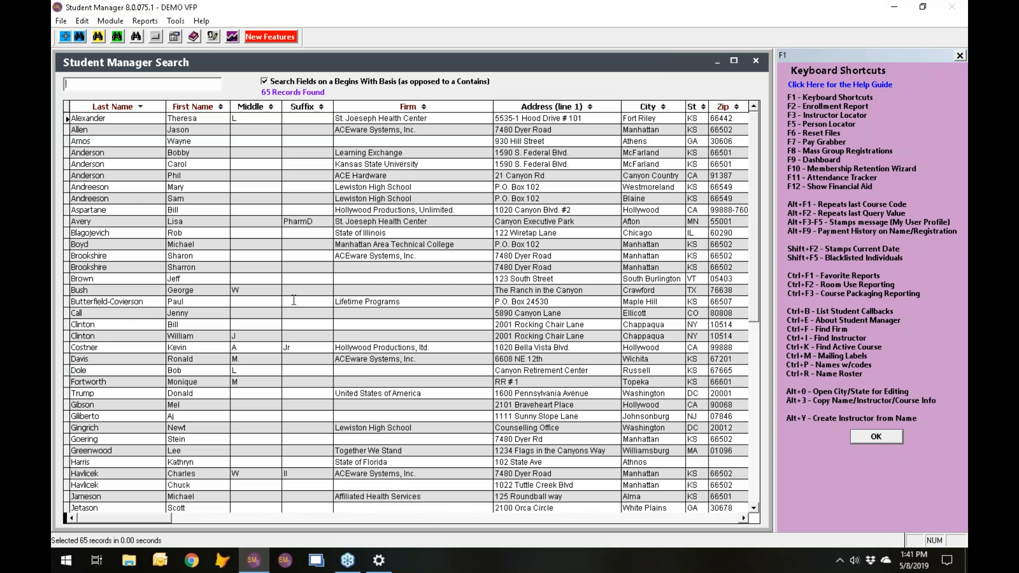
pyautogui.doubleClick(117, 313)
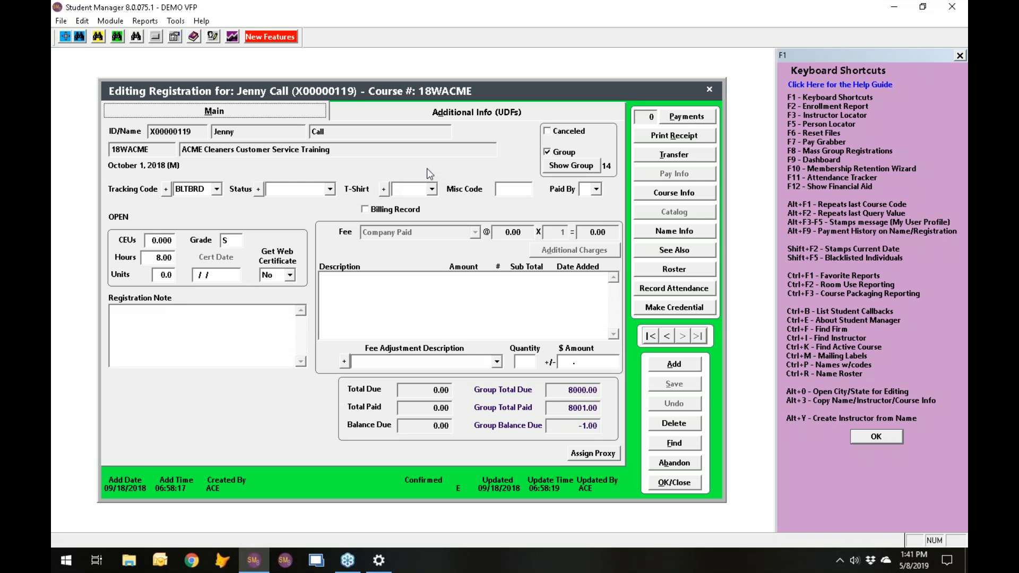
pyautogui.click(584, 166)
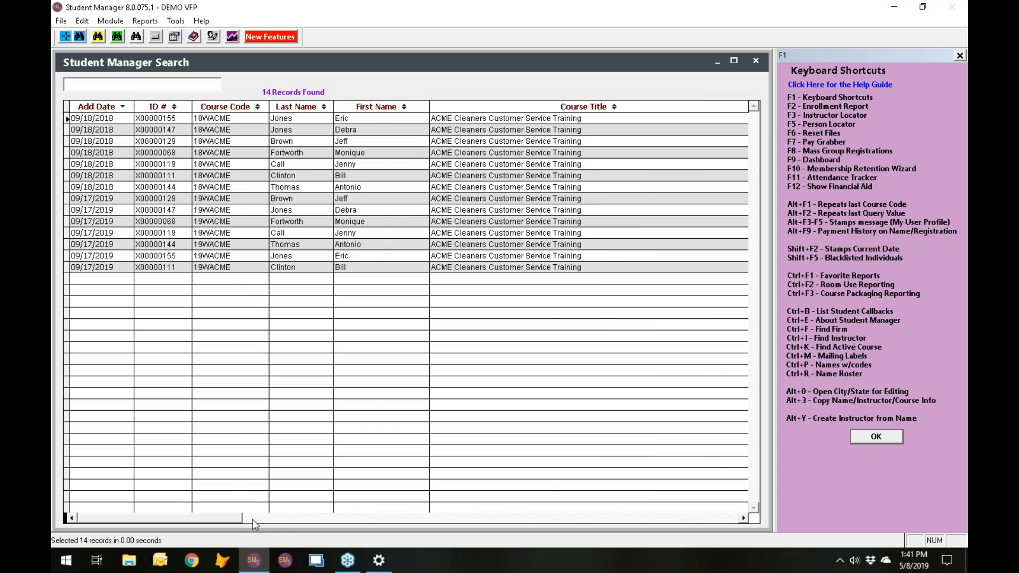
pyautogui.click(279, 518)
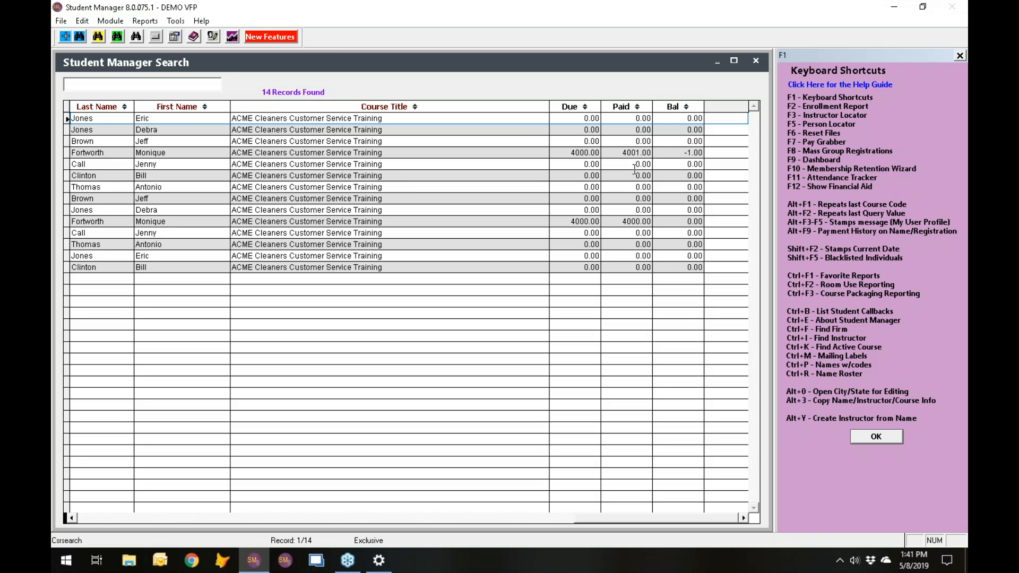
pyautogui.doubleClick(594, 232)
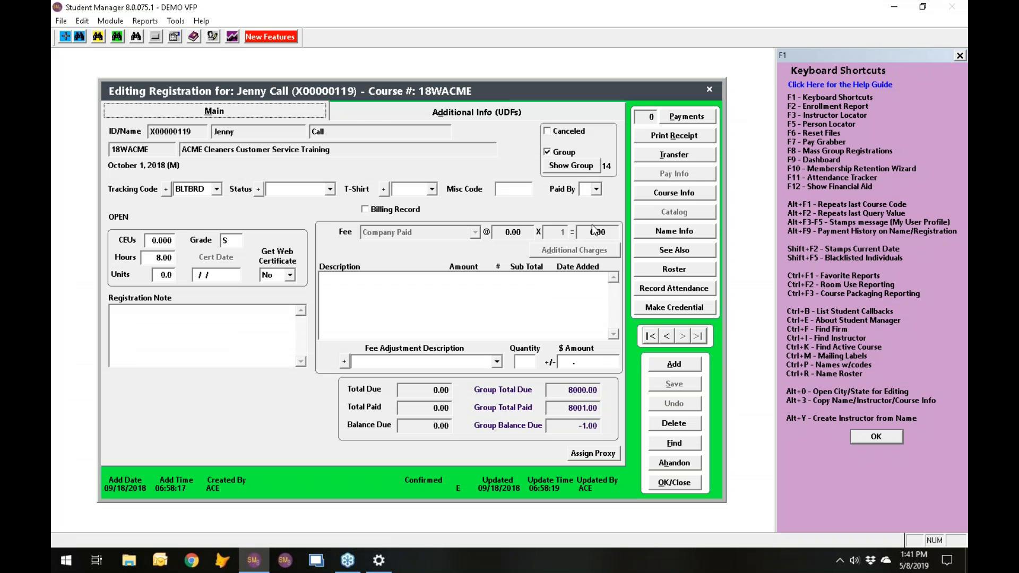
pyautogui.press('Escape')
pyautogui.press('Escape')
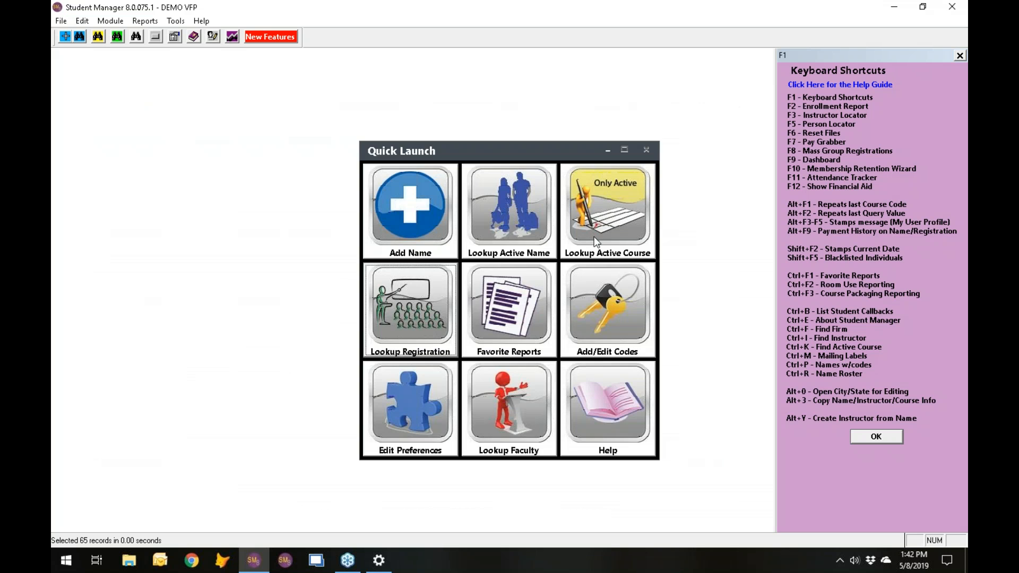
# - Review the Quick Reports options of active course 19SACE010A, and abandon the course record without running a report
pyautogui.click(613, 235)
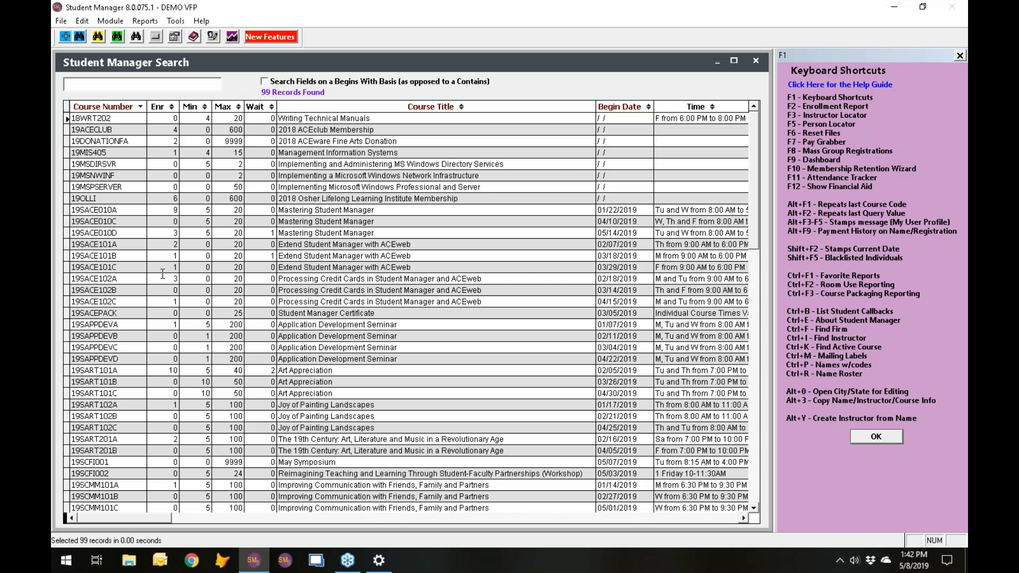
pyautogui.doubleClick(118, 210)
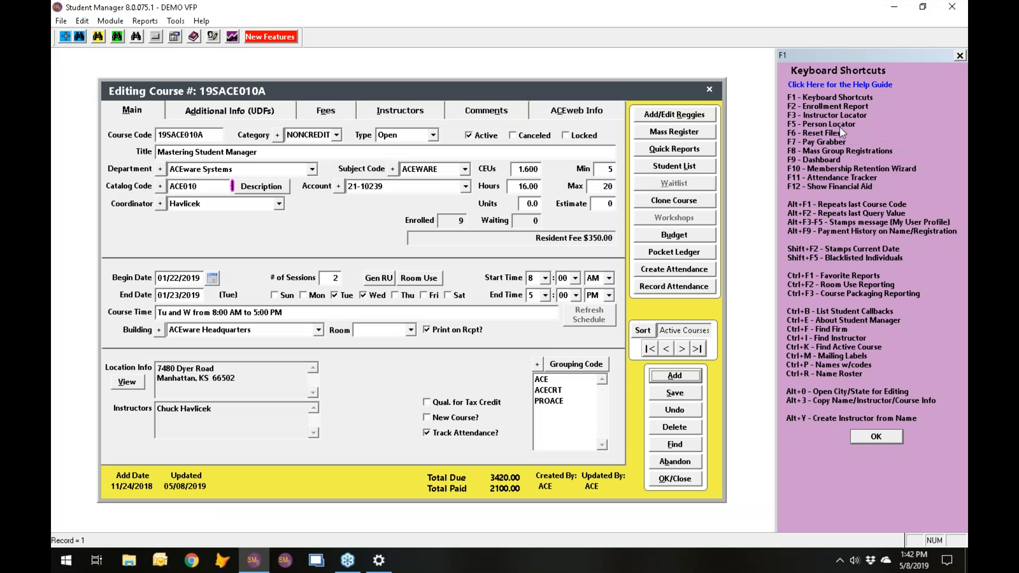
pyautogui.click(680, 153)
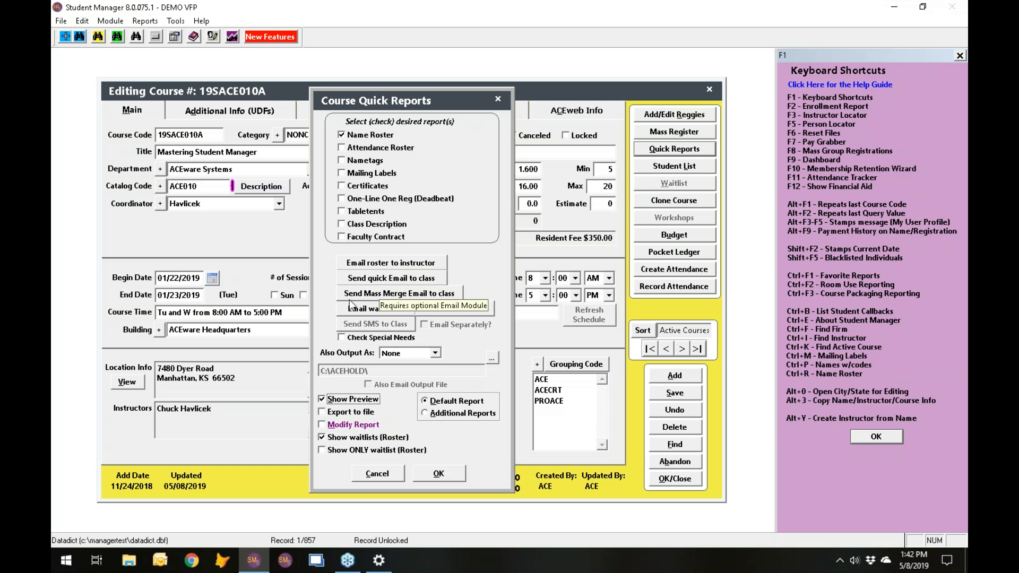
pyautogui.click(377, 472)
pyautogui.click(690, 461)
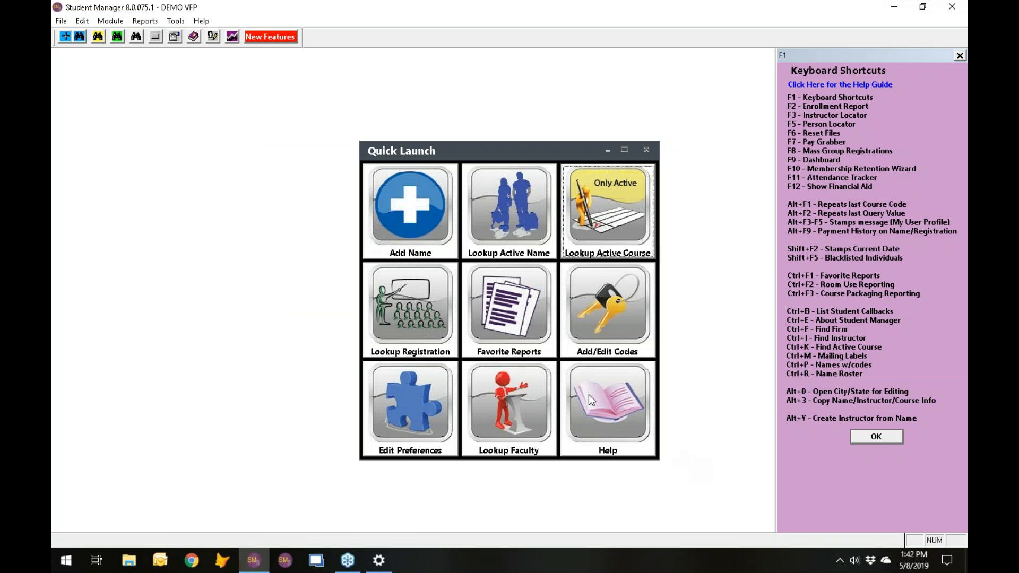
# - Open the catalog's ROS2TCH email template, Email Roster to Instructor(s)
pyautogui.click(110, 21)
pyautogui.moveTo(137, 170)
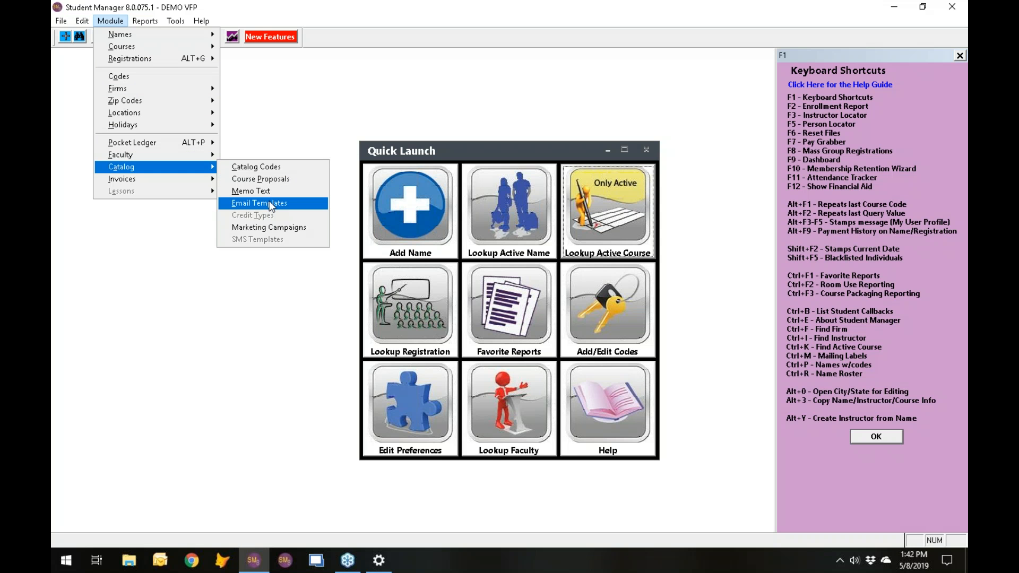
pyautogui.click(299, 204)
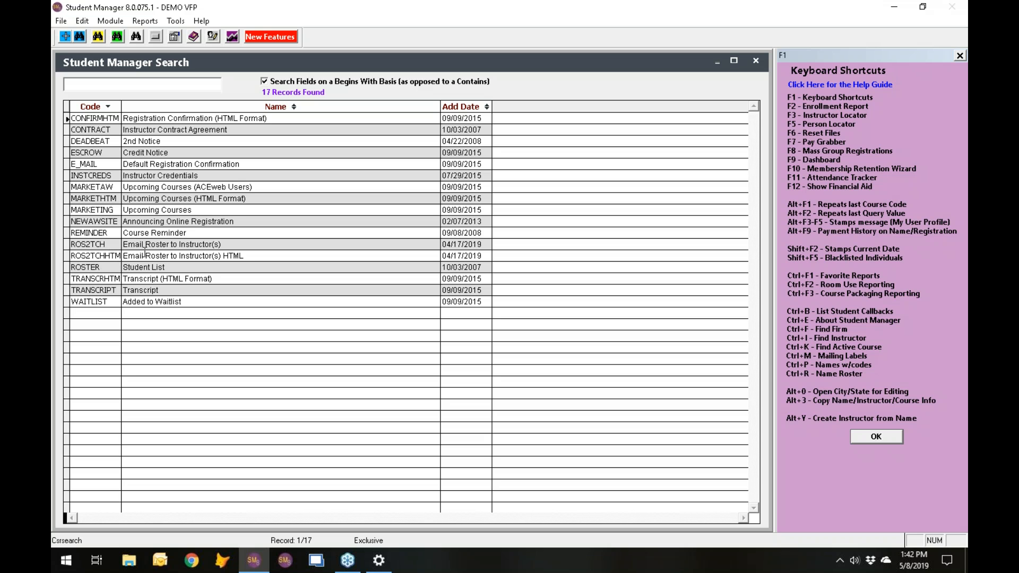
pyautogui.click(94, 244)
pyautogui.doubleClick(94, 244)
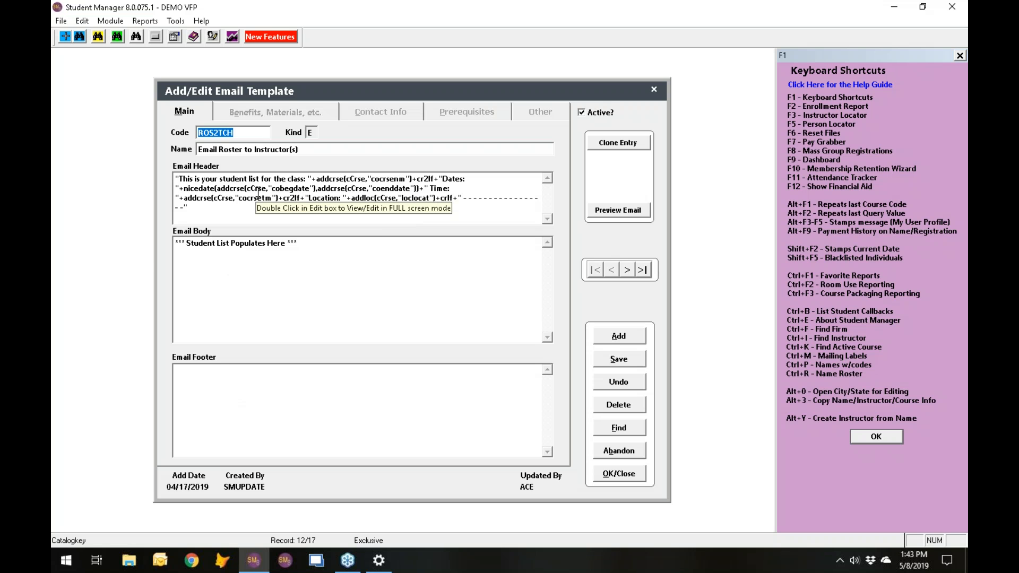
# - Enter filler text starting with dfj in the template's email footer, and save and close the template
pyautogui.click(234, 397)
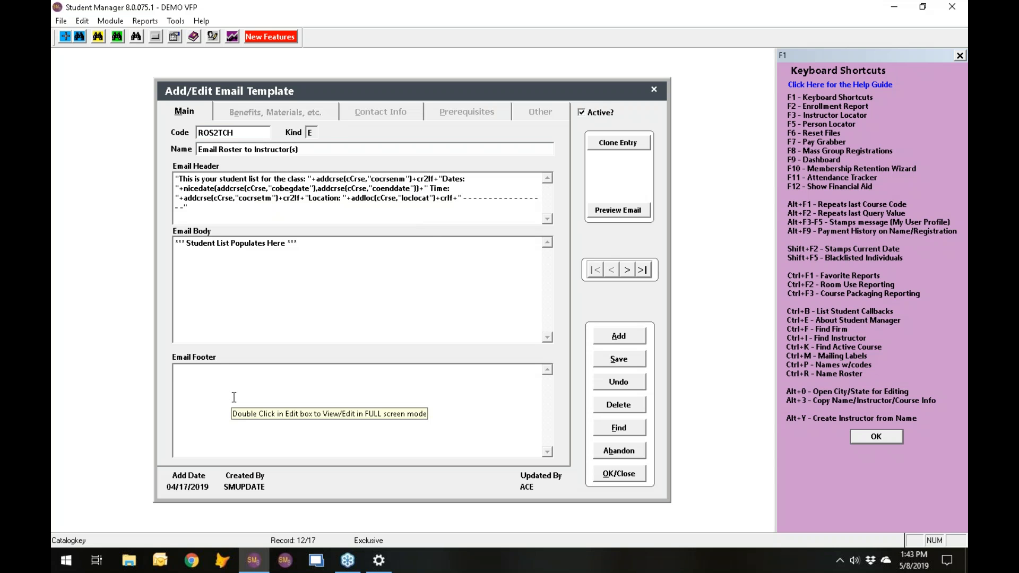
pyautogui.write('dfj')
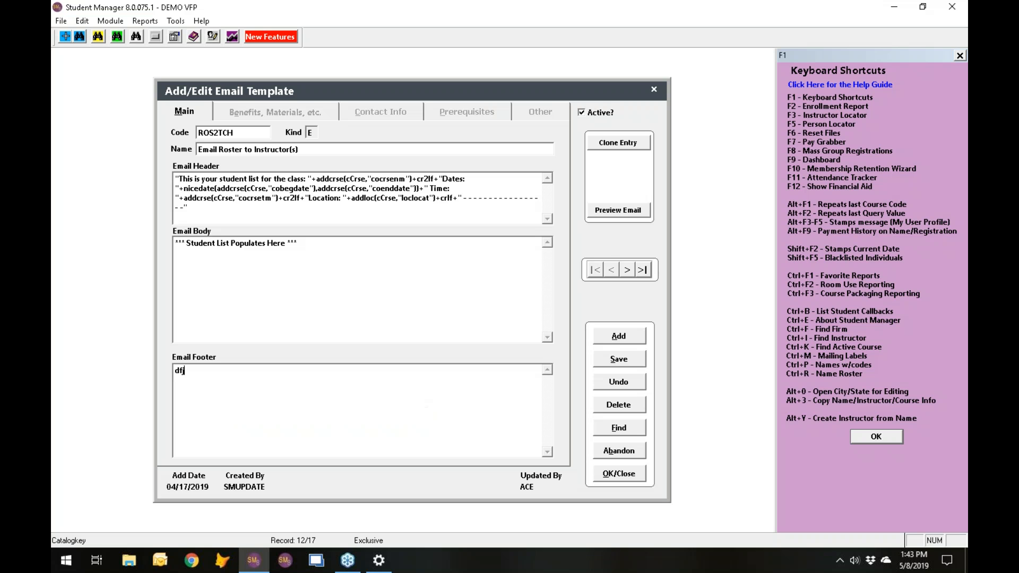
pyautogui.write('ajdvh')
pyautogui.click(618, 473)
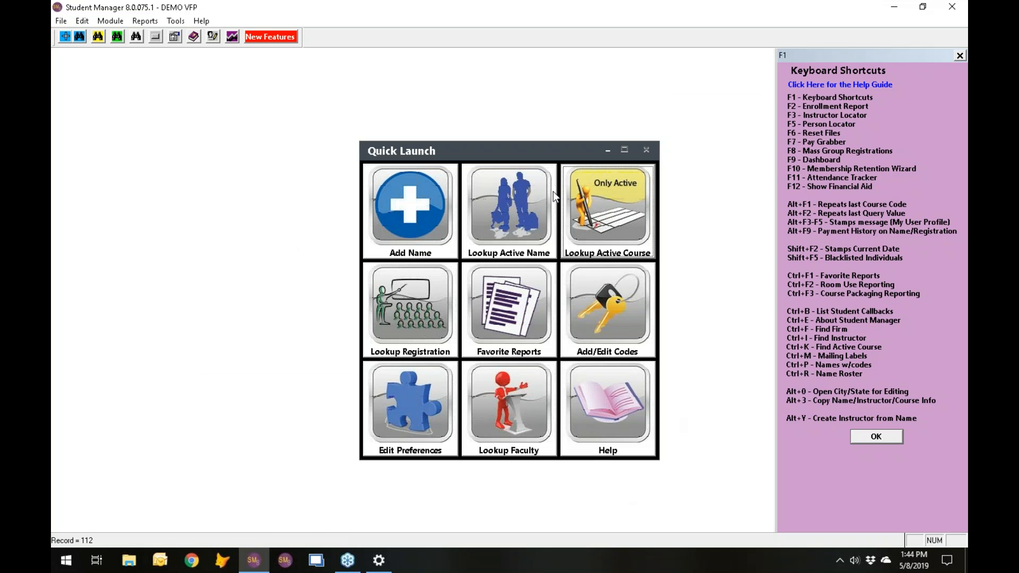
# - Open active course 19SACE010A and start a quick email to all students in the class
pyautogui.click(616, 225)
pyautogui.doubleClick(130, 210)
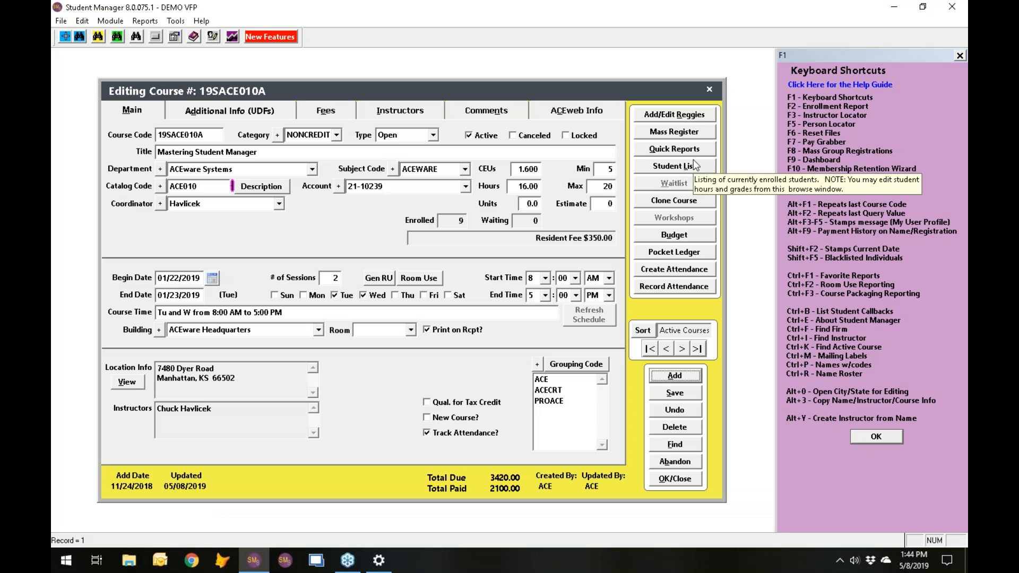
pyautogui.click(692, 150)
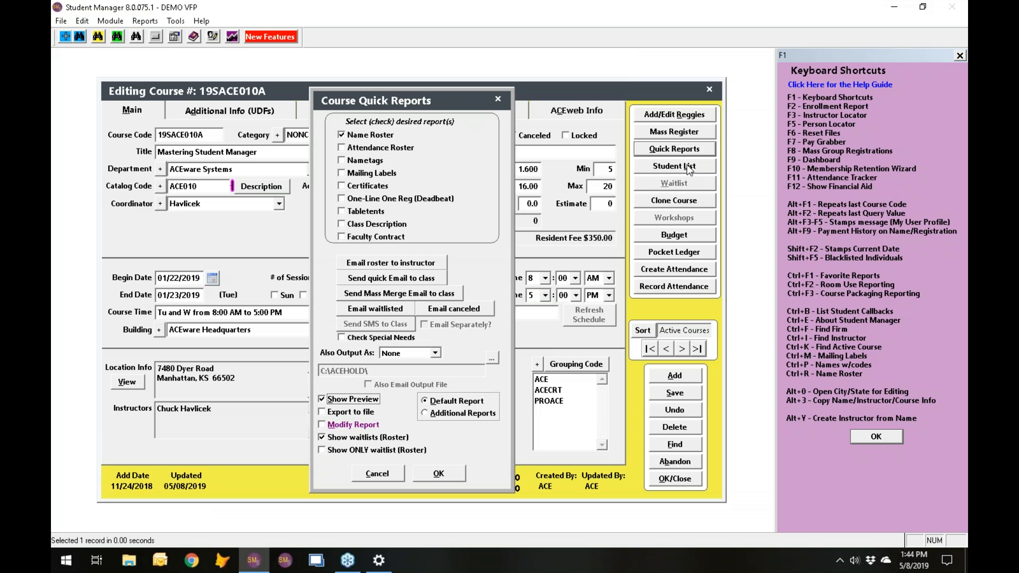
pyautogui.click(413, 280)
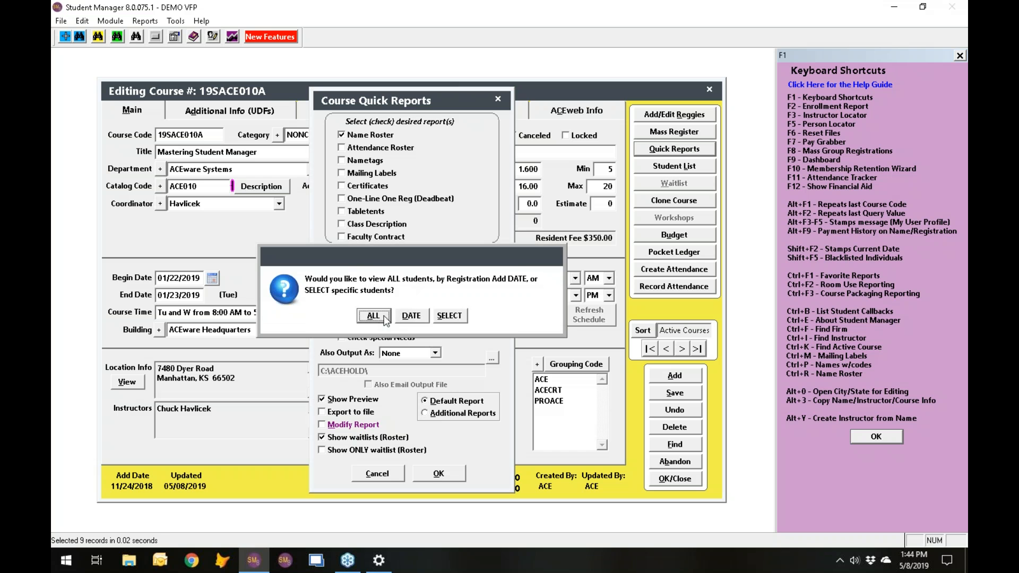
pyautogui.click(373, 316)
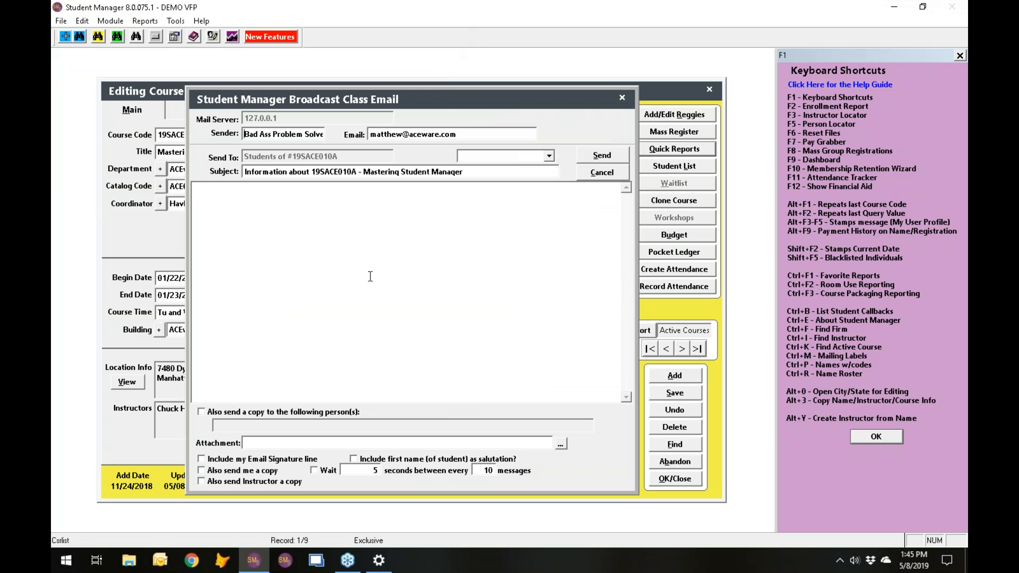
# - Load the REMINDER template into the class email, review its text, and cancel the message without sending it
pyautogui.click(550, 157)
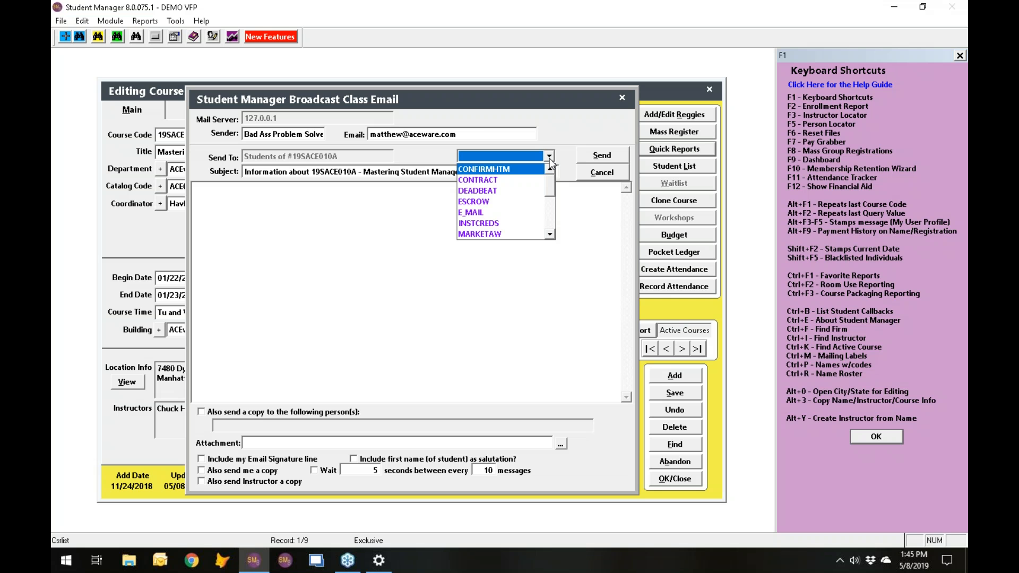
pyautogui.moveTo(549, 199); pyautogui.dragTo(550, 215)
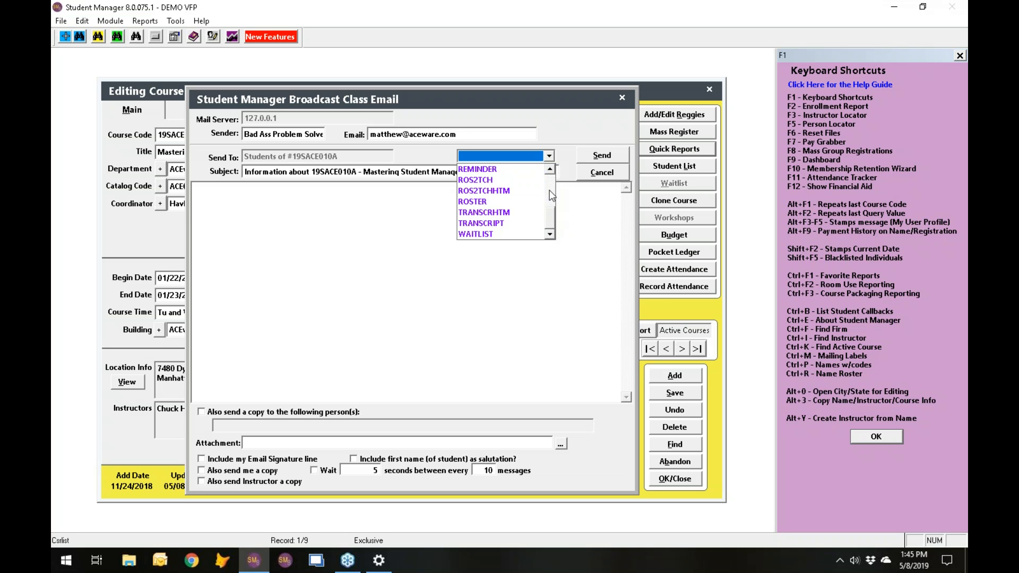
pyautogui.click(489, 168)
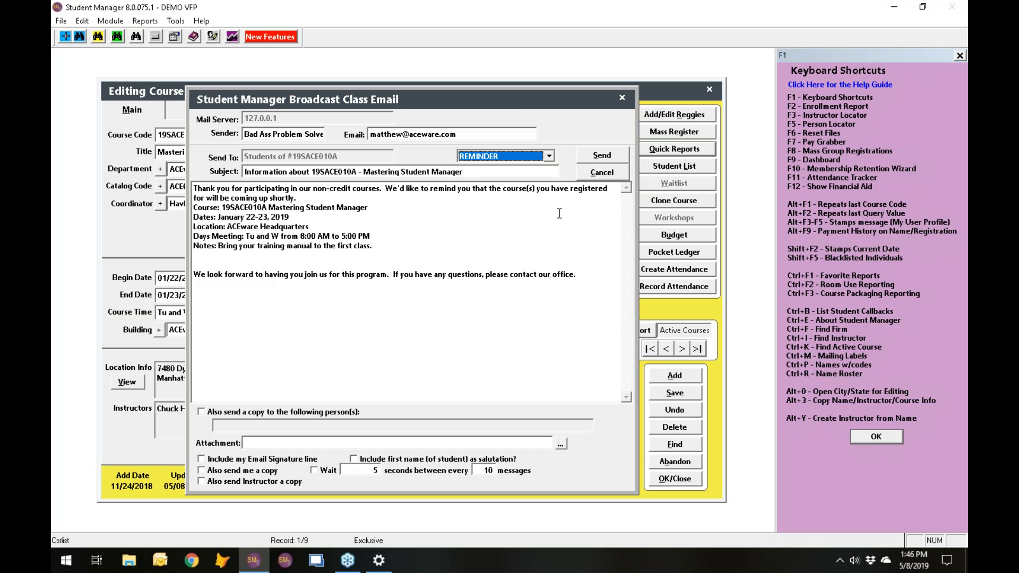
pyautogui.click(602, 172)
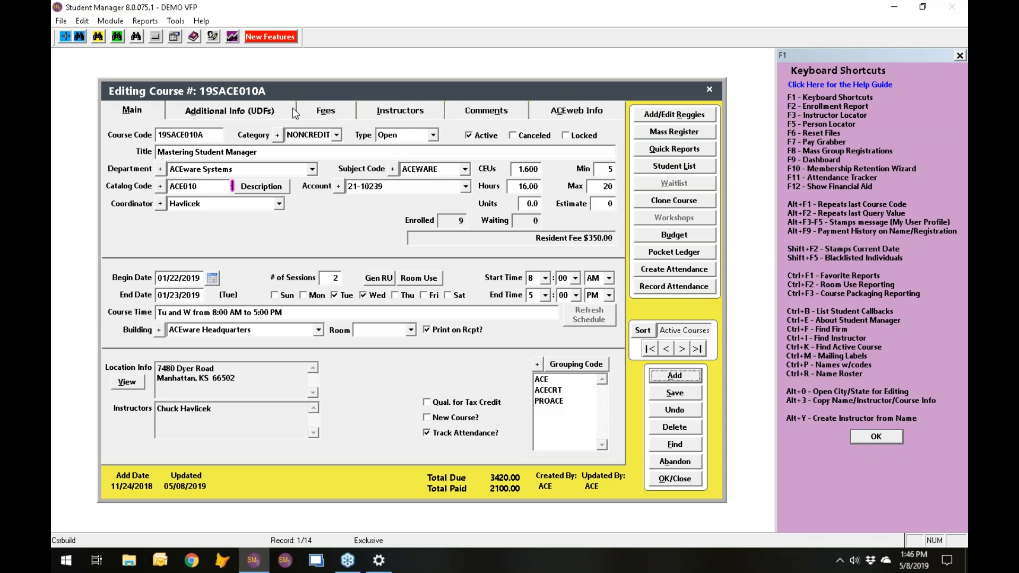
# - Review the Person(s) to notify (BCC) field in the course's additional information, and return to the main course details
pyautogui.click(277, 111)
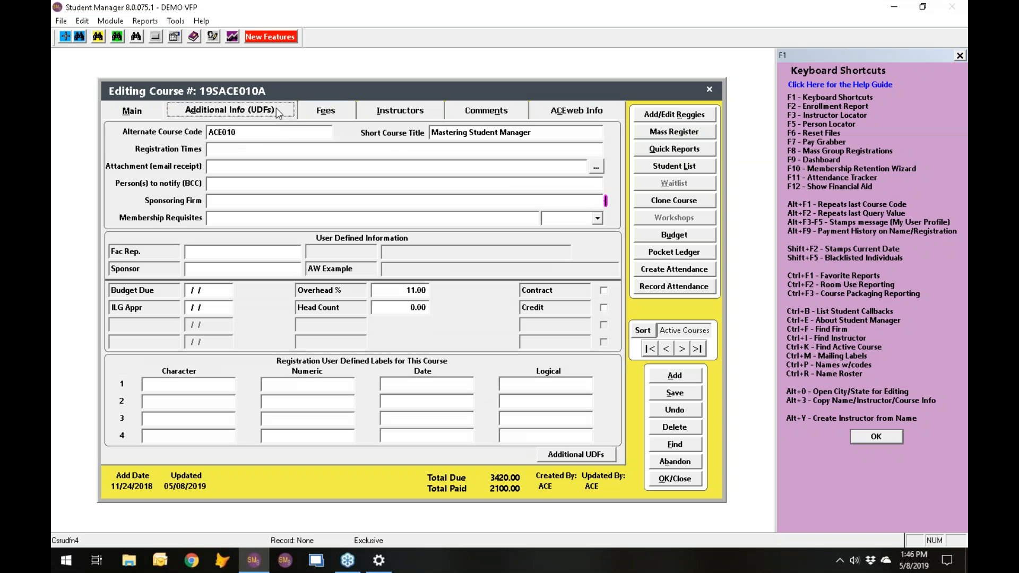
pyautogui.click(238, 184)
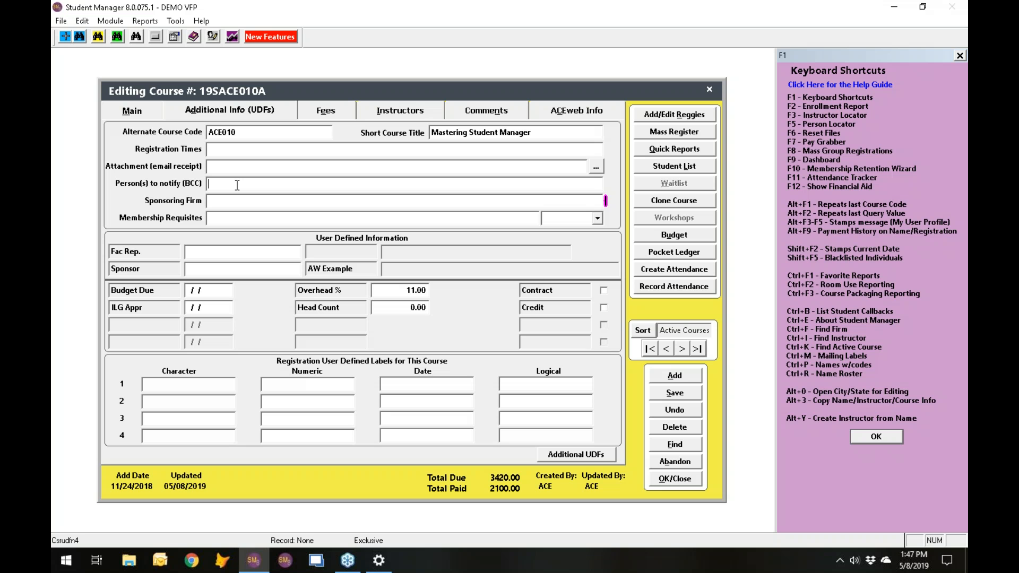
pyautogui.click(269, 113)
pyautogui.click(142, 114)
# - Add the course's current instructor a second time as an additional instructor
pyautogui.click(407, 106)
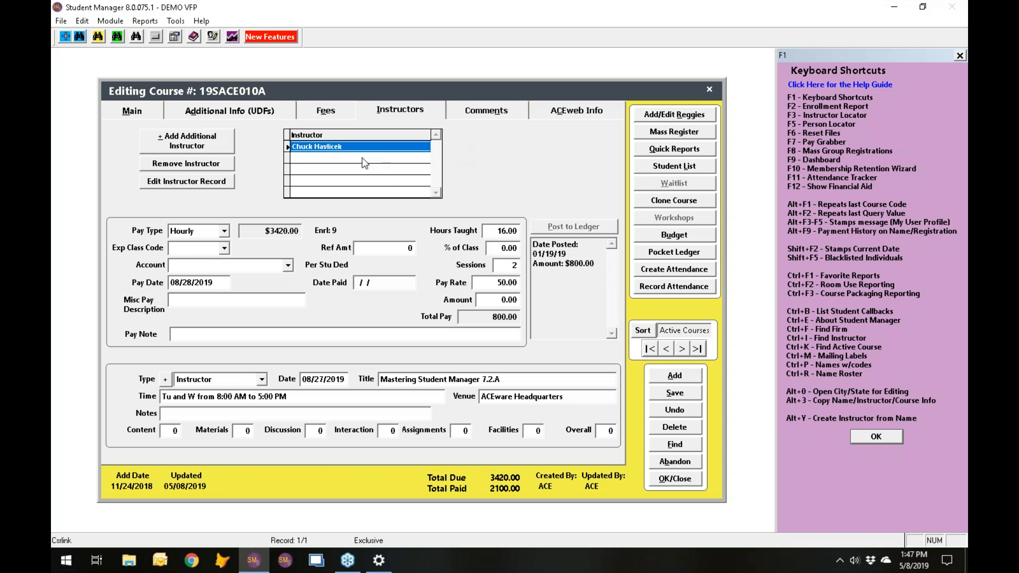
pyautogui.click(202, 151)
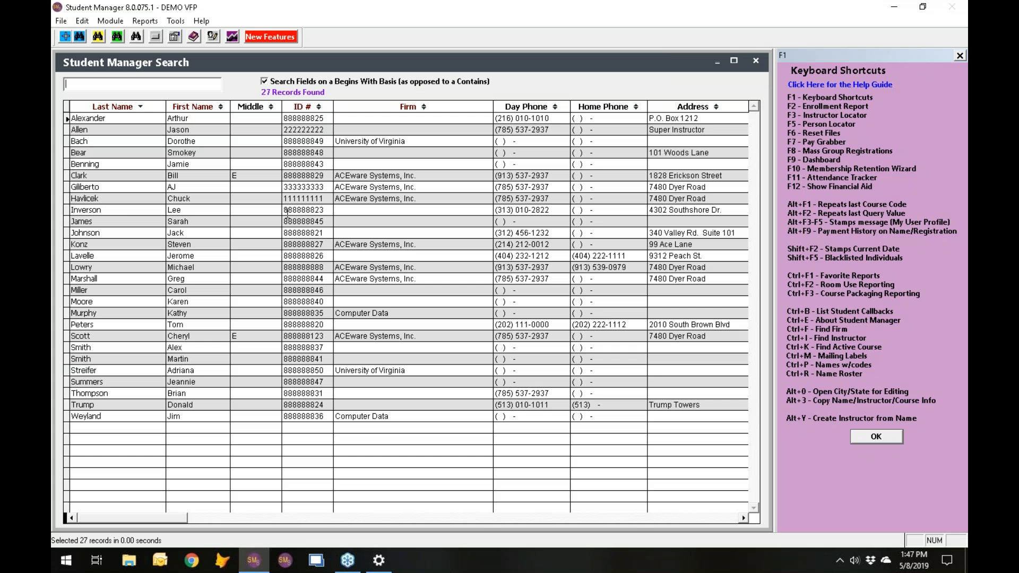
pyautogui.doubleClick(110, 202)
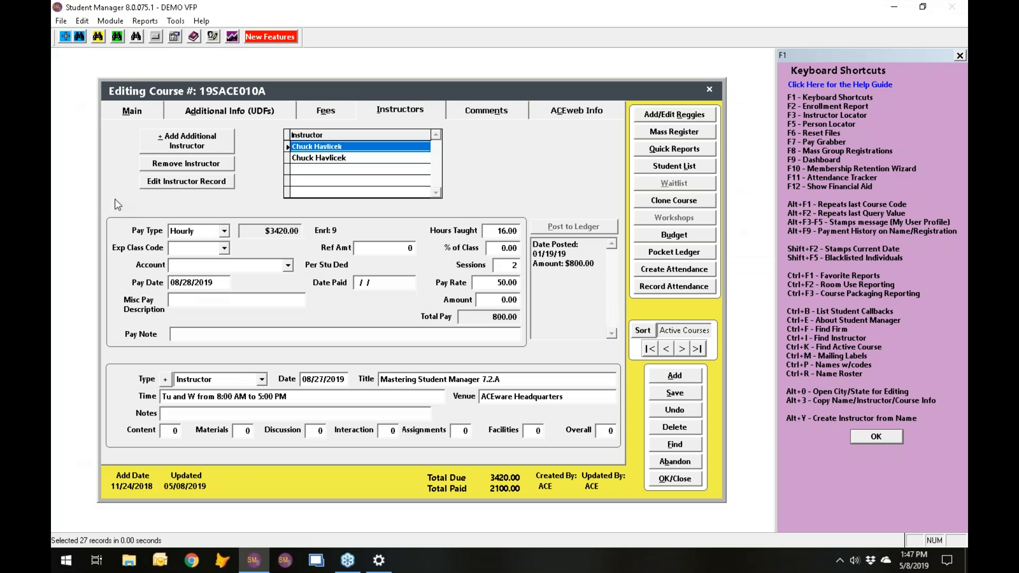
# - Set Hours Taught to 8 on both instructor entries of the course, starting with the newly added one
pyautogui.click(330, 158)
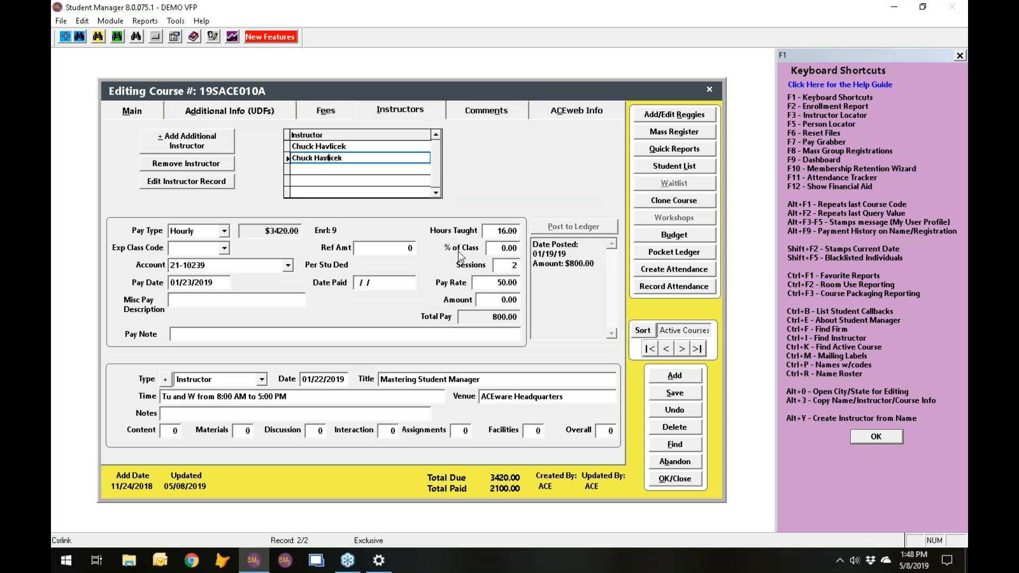
pyautogui.click(504, 231)
pyautogui.write('8.')
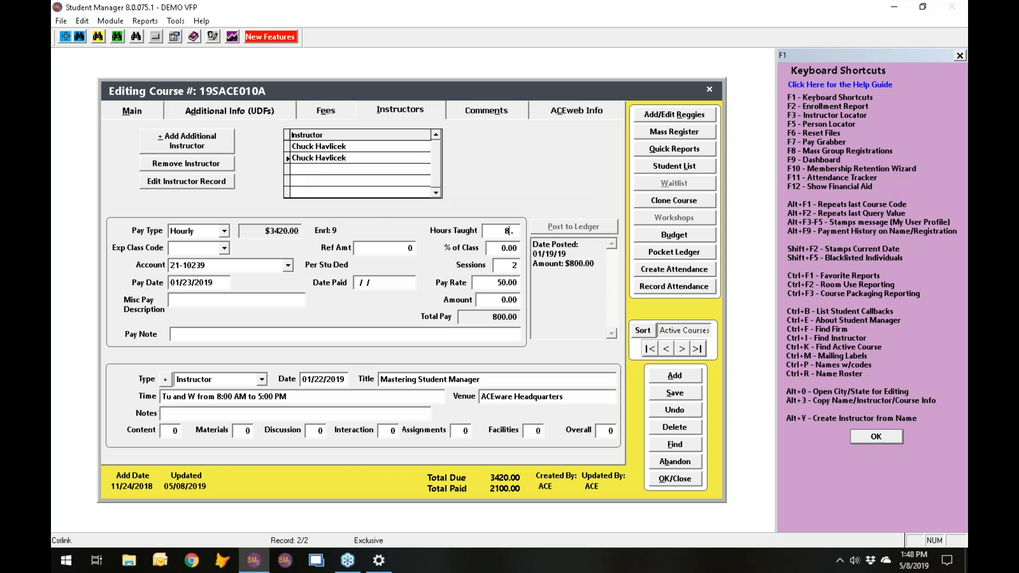
pyautogui.click(335, 146)
pyautogui.click(504, 231)
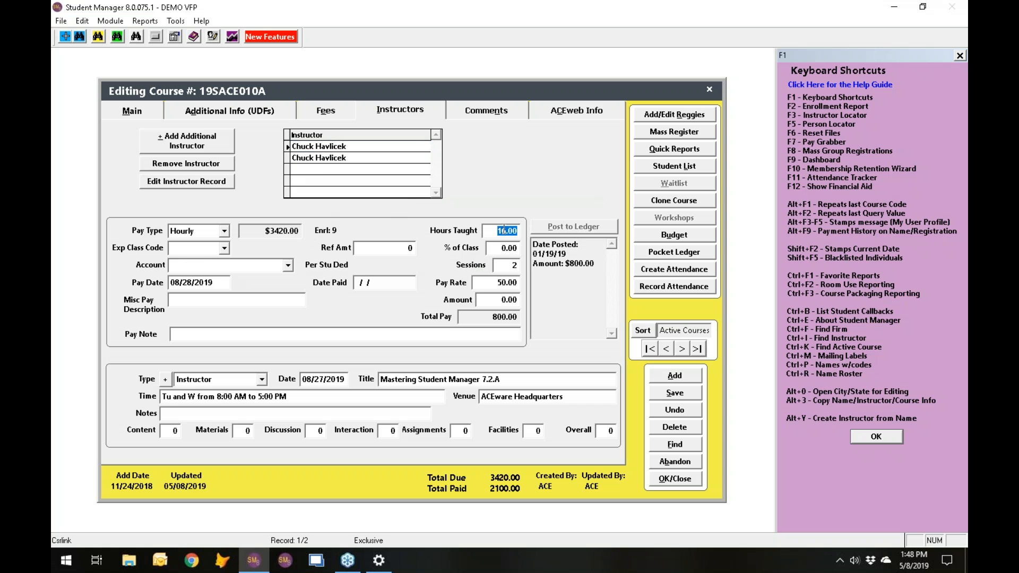
pyautogui.write('8.')
pyautogui.click(502, 251)
# - Open the course's Name Roster quick report for editing with the Modify Report option enabled
pyautogui.click(663, 151)
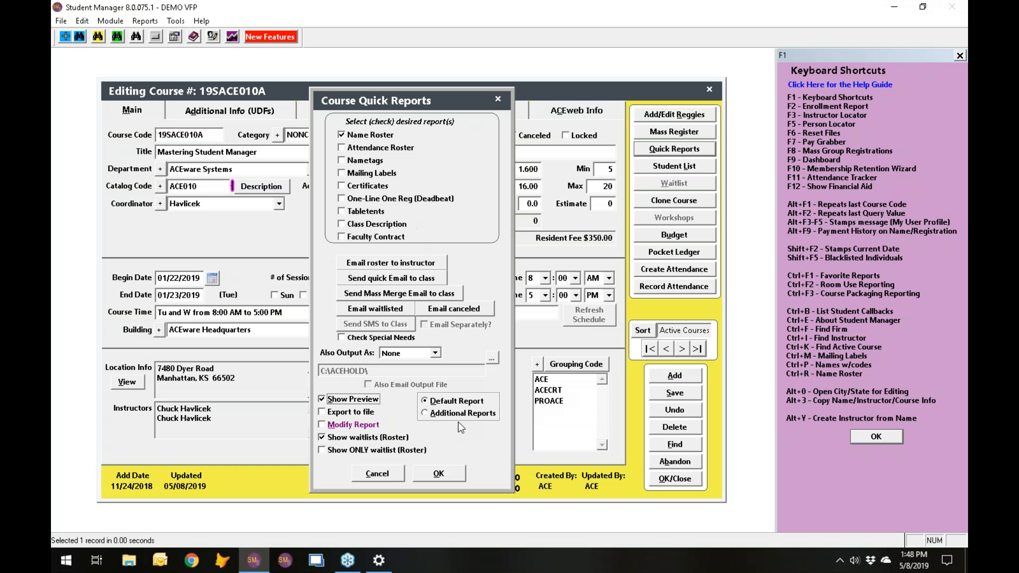
pyautogui.click(331, 426)
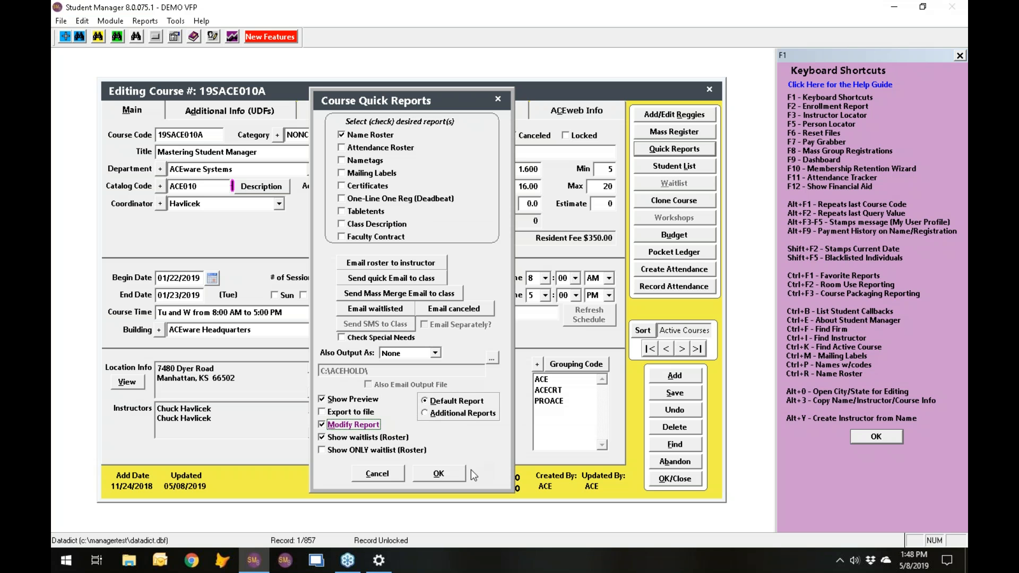
pyautogui.click(437, 478)
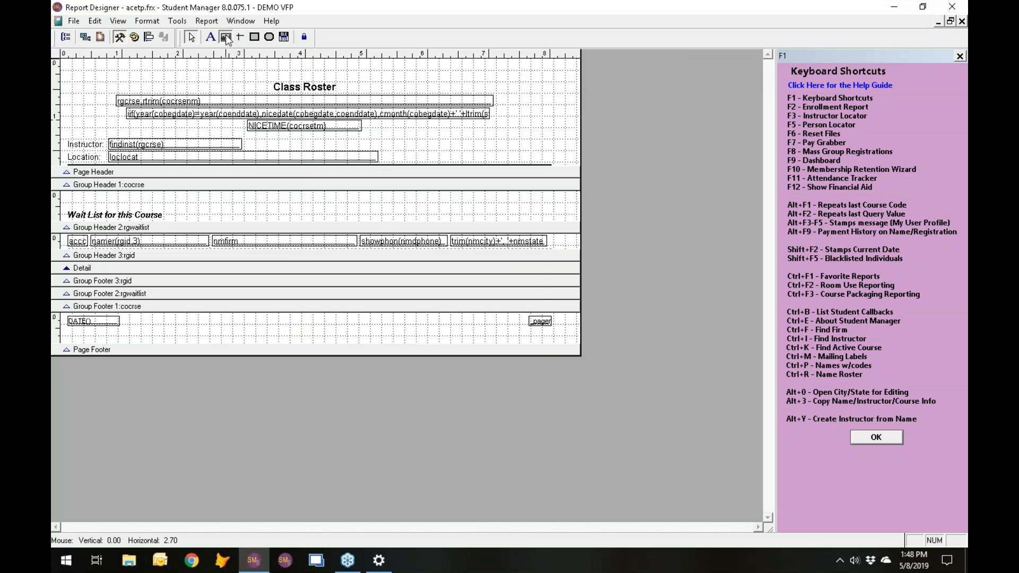
# - Add a field with the expression counttch(rgcrse) to the Class Roster's page header, beside the instructor and location lines
pyautogui.click(227, 39)
pyautogui.moveTo(480, 143); pyautogui.dragTo(518, 174)
pyautogui.write('count')
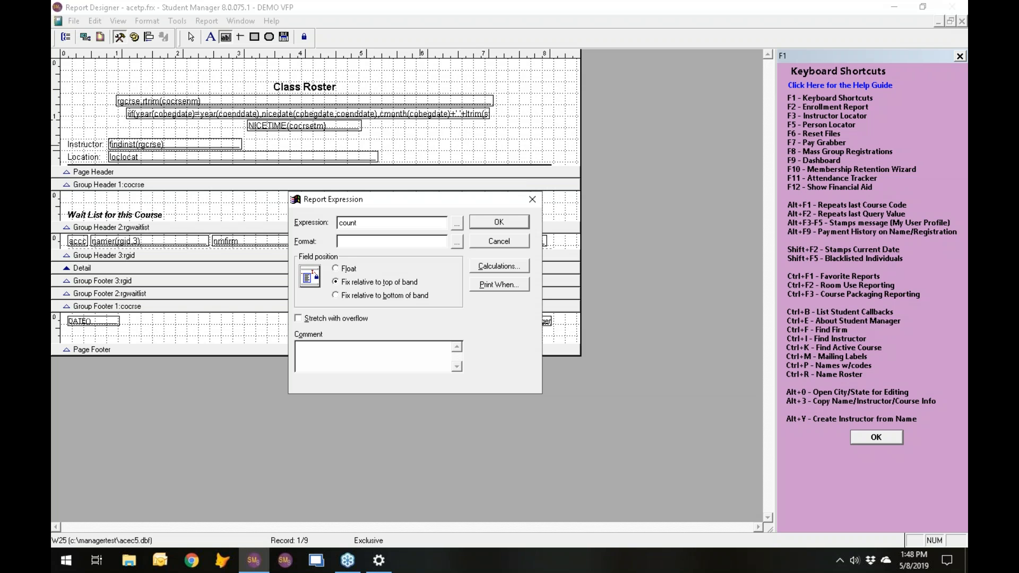
pyautogui.write('tc(')
pyautogui.write('rgcrse')
pyautogui.click(499, 222)
# - Preview the roster with the added instructor count field, discard the report design changes, and close the roster preview
pyautogui.hotkey('ctrl', 'i')
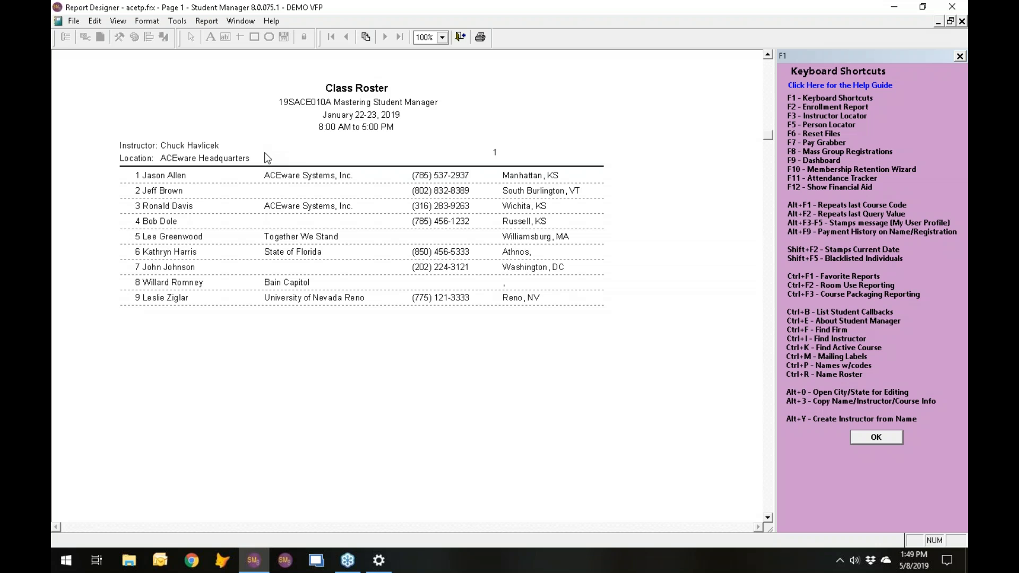
pyautogui.click(460, 37)
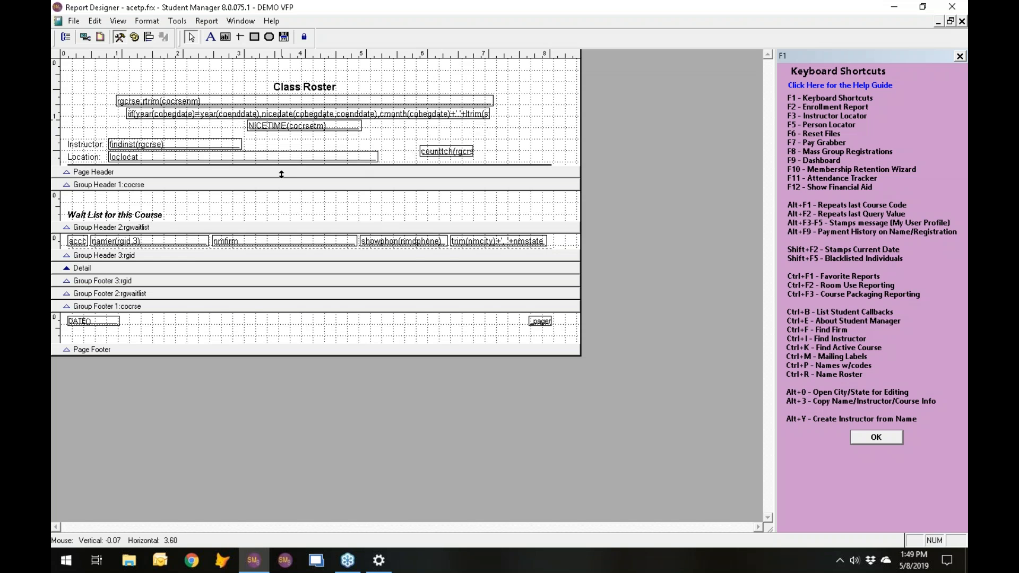
pyautogui.press('Escape')
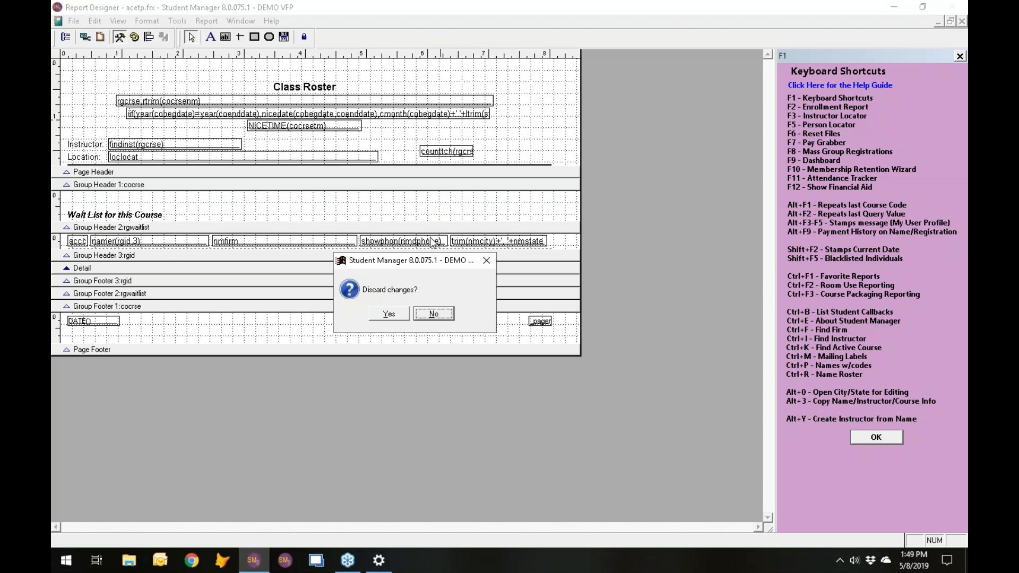
pyautogui.click(389, 314)
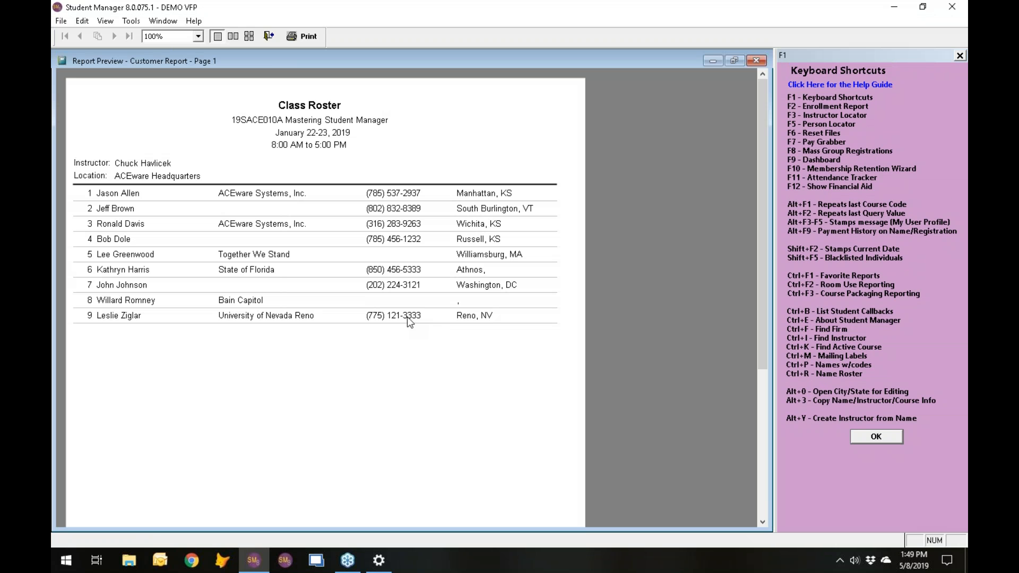
pyautogui.click(269, 36)
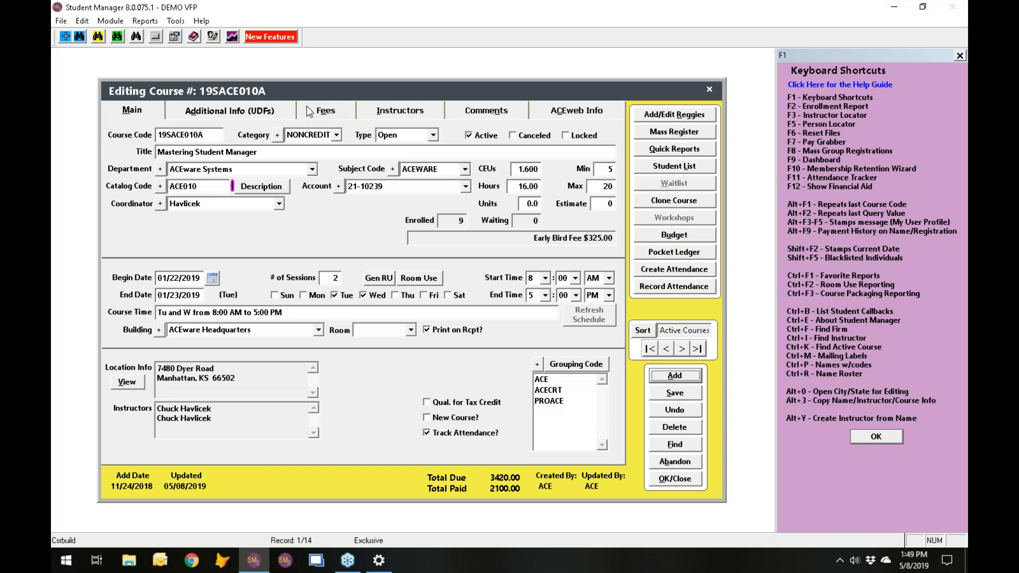
# - Move to course 19SACE010C, review its instructor pay details, and return to the main course details
pyautogui.click(682, 349)
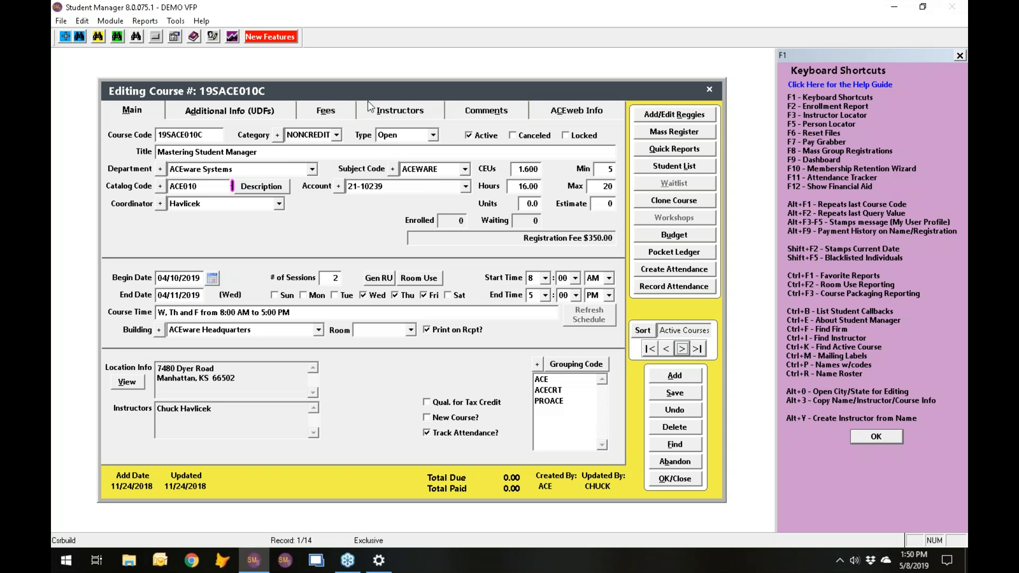
pyautogui.click(391, 110)
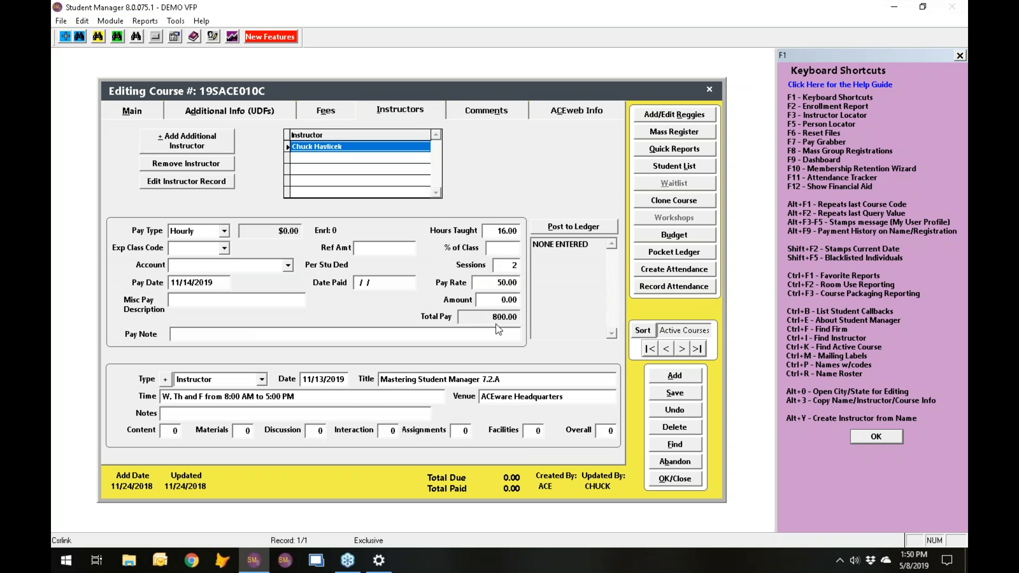
pyautogui.click(131, 111)
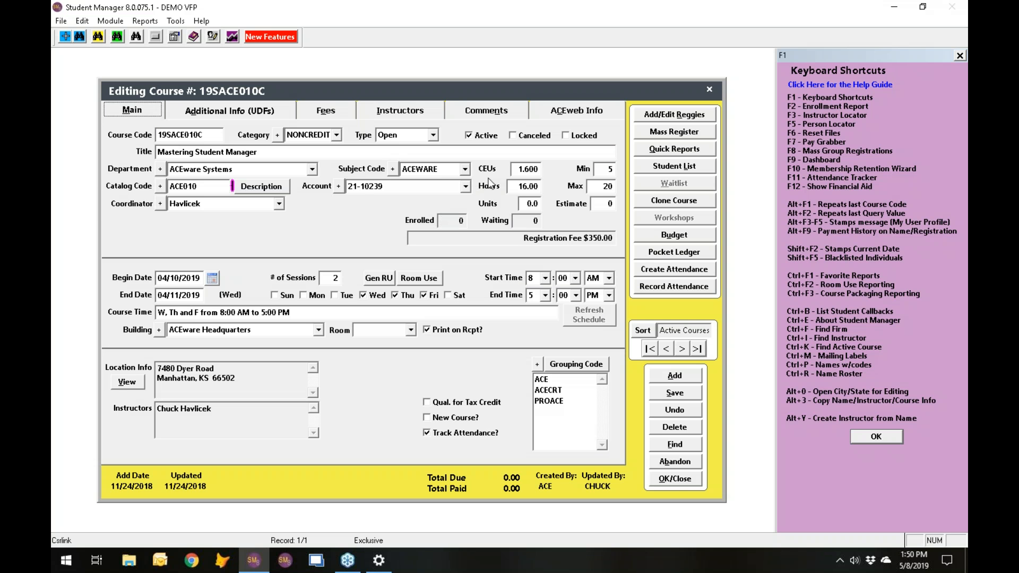
# - Cancel course 19SACE010C with the reason "0 enrolled", clear its instructor pay, and check the instructor's pay details
pyautogui.click(514, 135)
pyautogui.click(418, 324)
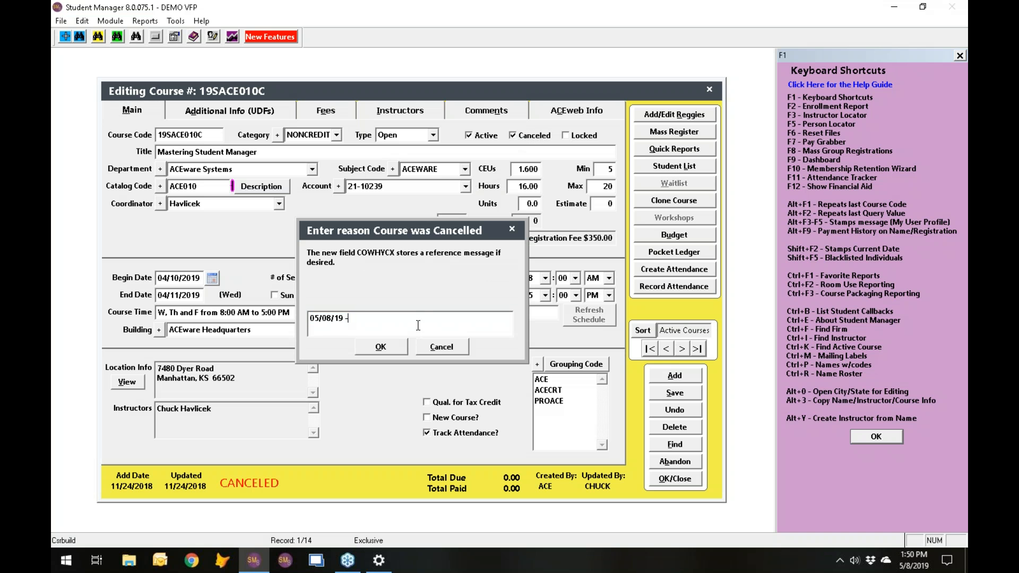
pyautogui.write('0 enrolled')
pyautogui.click(396, 349)
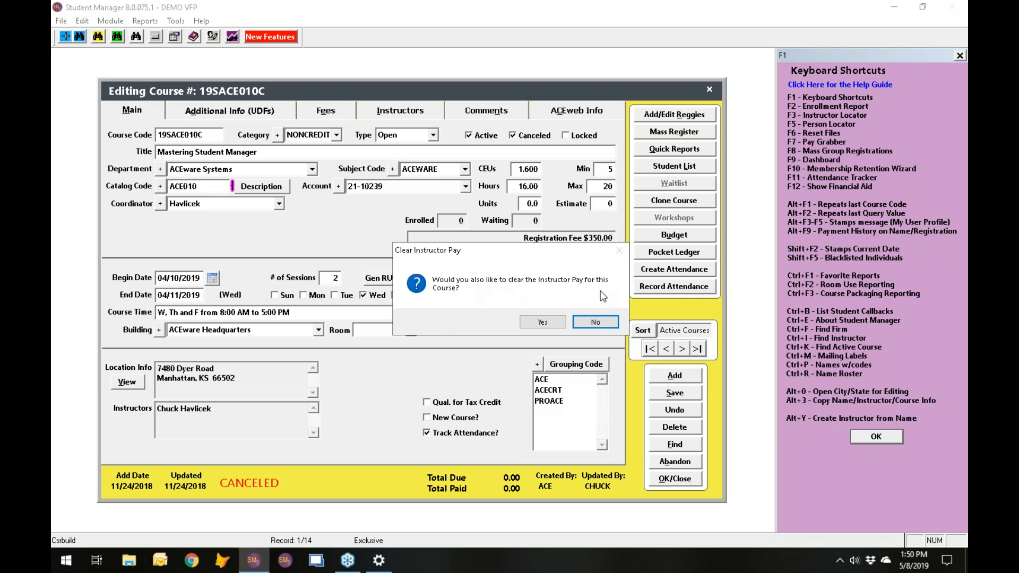
pyautogui.click(542, 323)
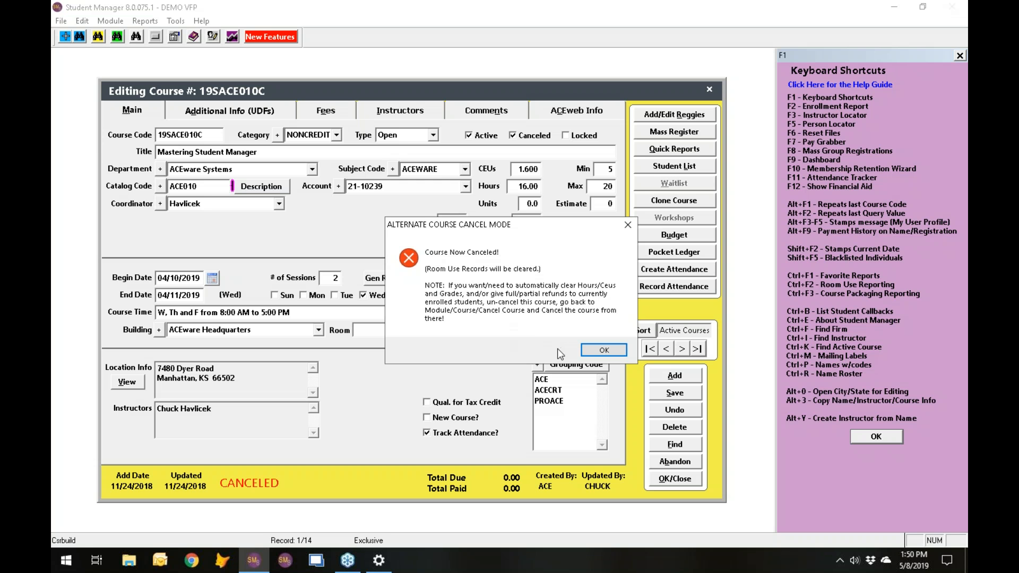
pyautogui.click(606, 349)
pyautogui.click(388, 112)
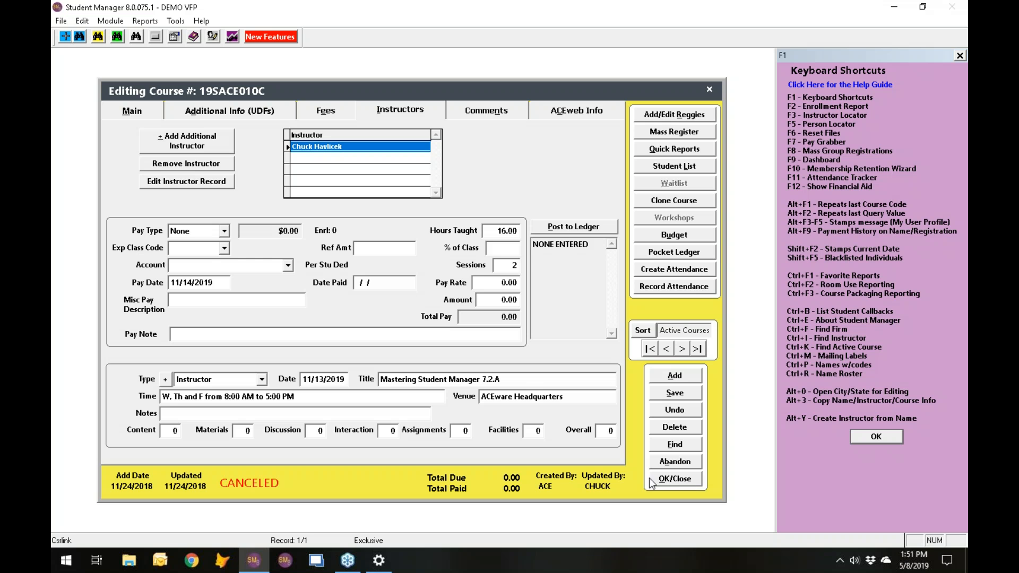
# - Move to course 19SACE010D and set up a mass registration of its students into course 19SACE102B with the default registration settings
pyautogui.click(681, 349)
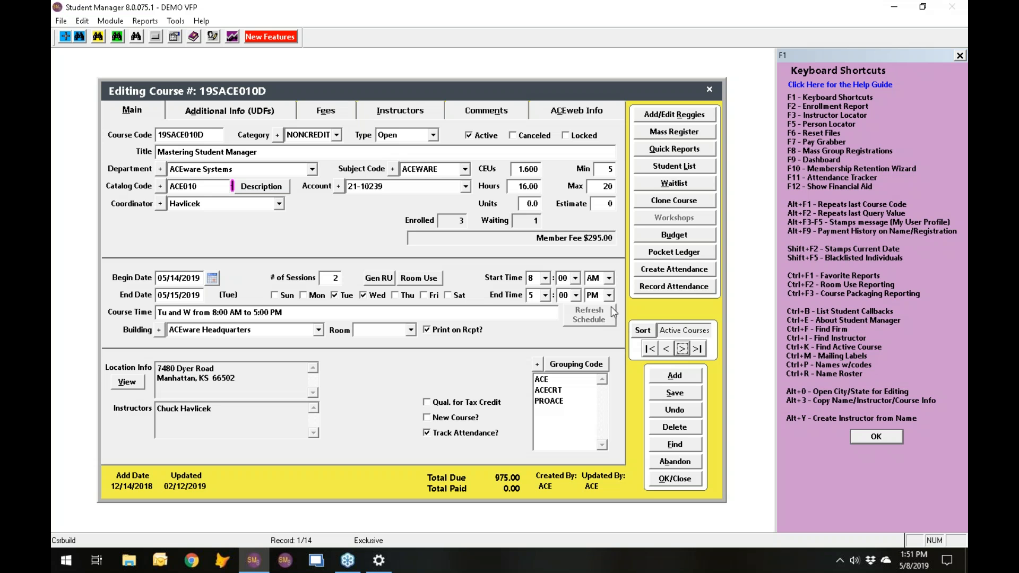
pyautogui.click(672, 135)
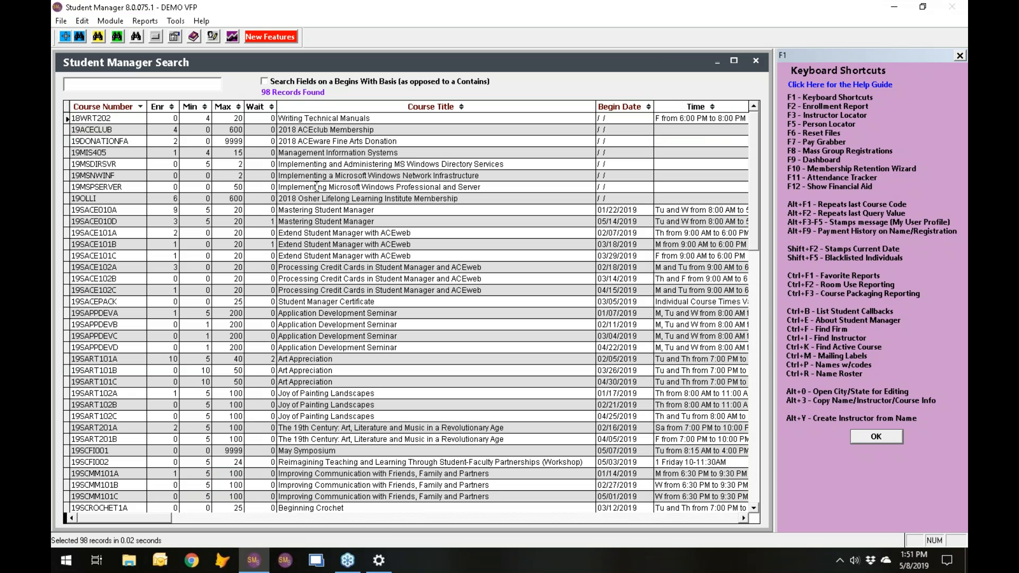
pyautogui.click(116, 279)
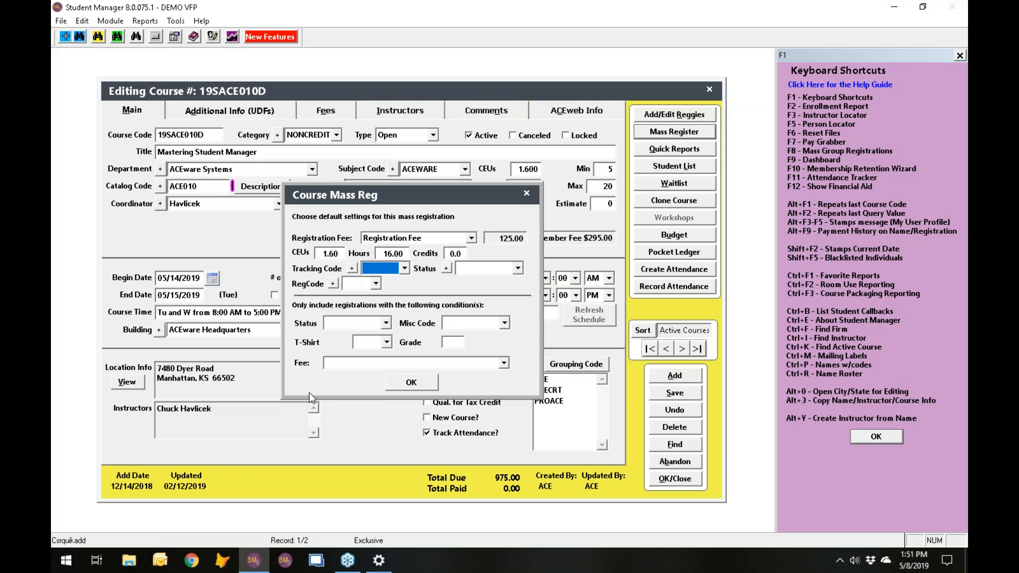
pyautogui.click(412, 383)
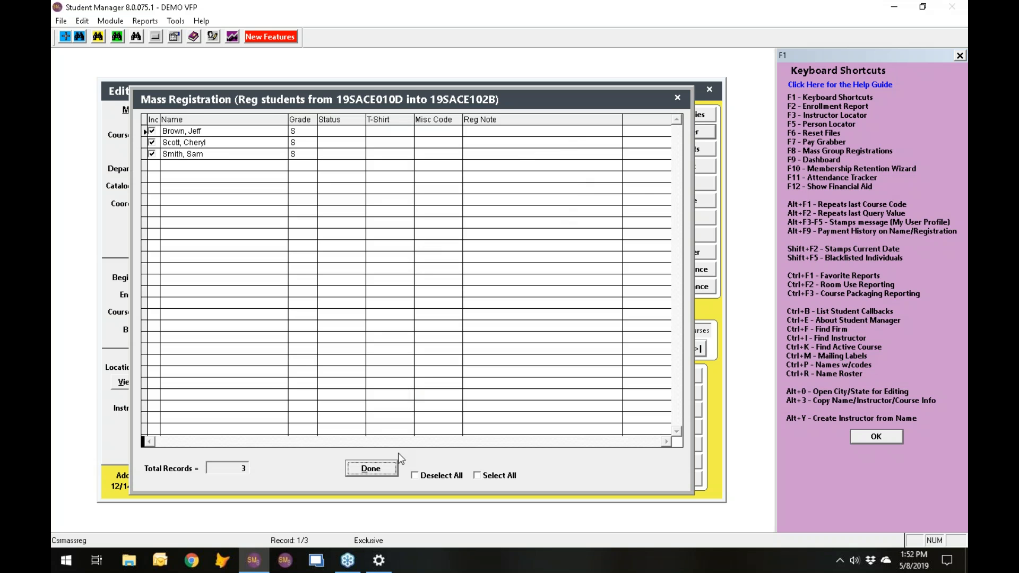
# - Accept all the listed students for the mass registration, decline registering them, and leave the course record
pyautogui.click(371, 469)
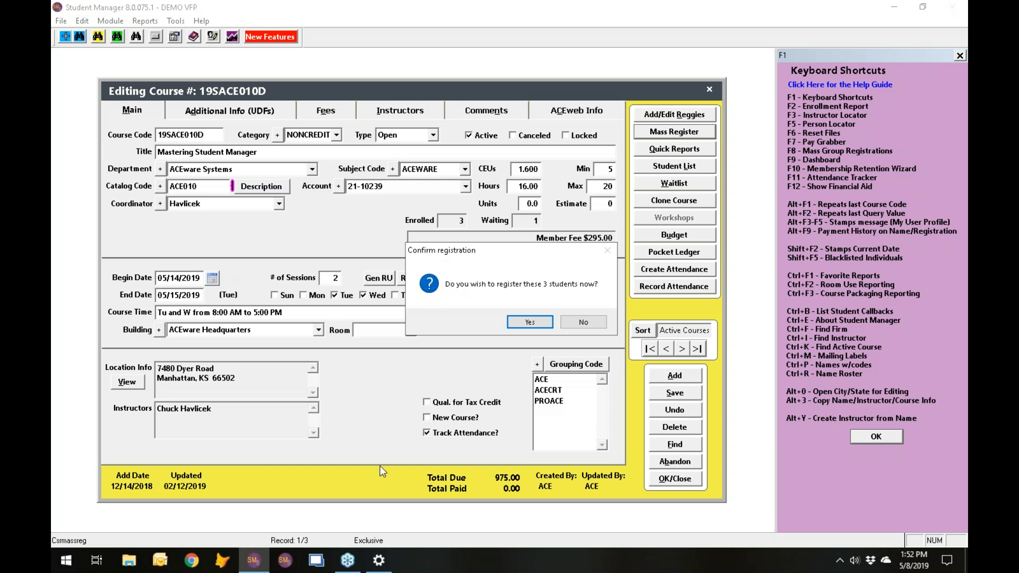
pyautogui.click(583, 323)
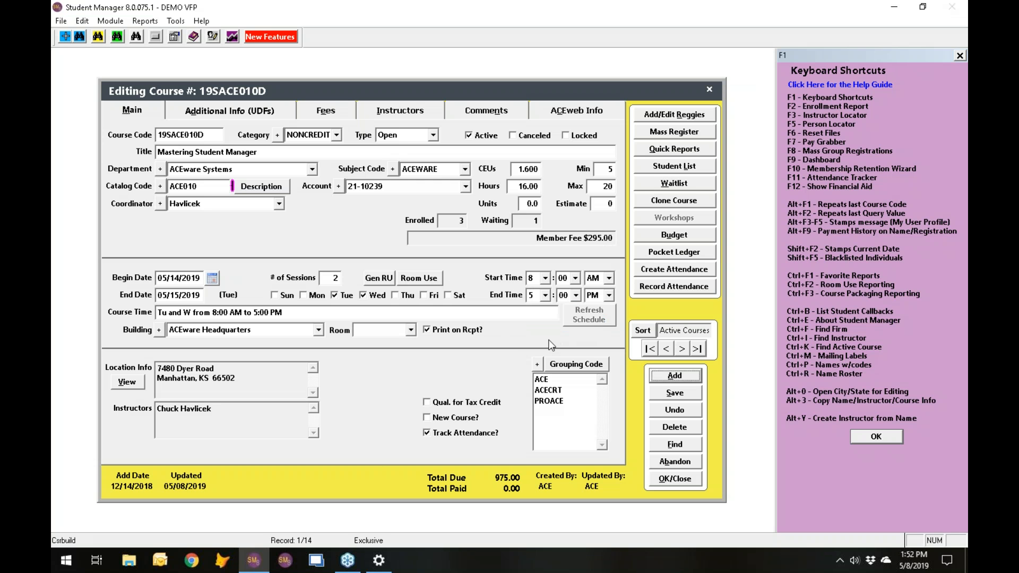
pyautogui.click(681, 461)
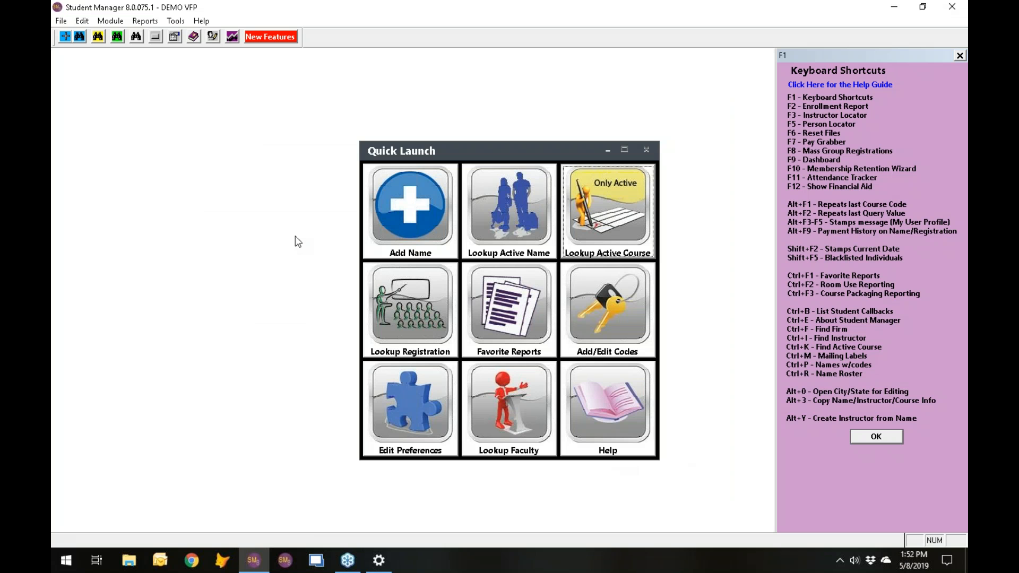
# - Find the ACEware Headquarters location, review its additional information, and close the location record
pyautogui.click(111, 21)
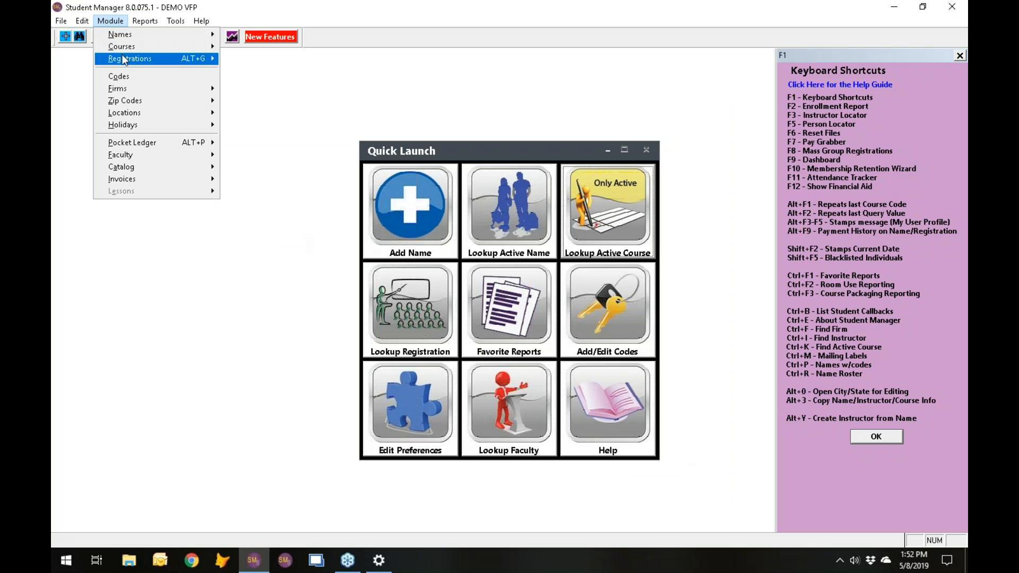
pyautogui.moveTo(139, 112)
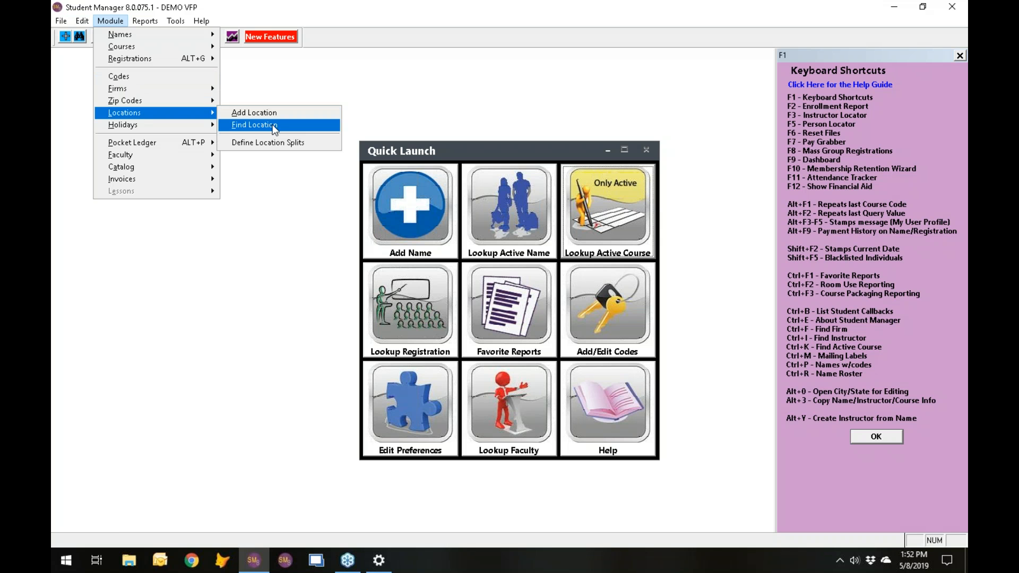
pyautogui.click(272, 124)
pyautogui.doubleClick(136, 118)
pyautogui.click(478, 168)
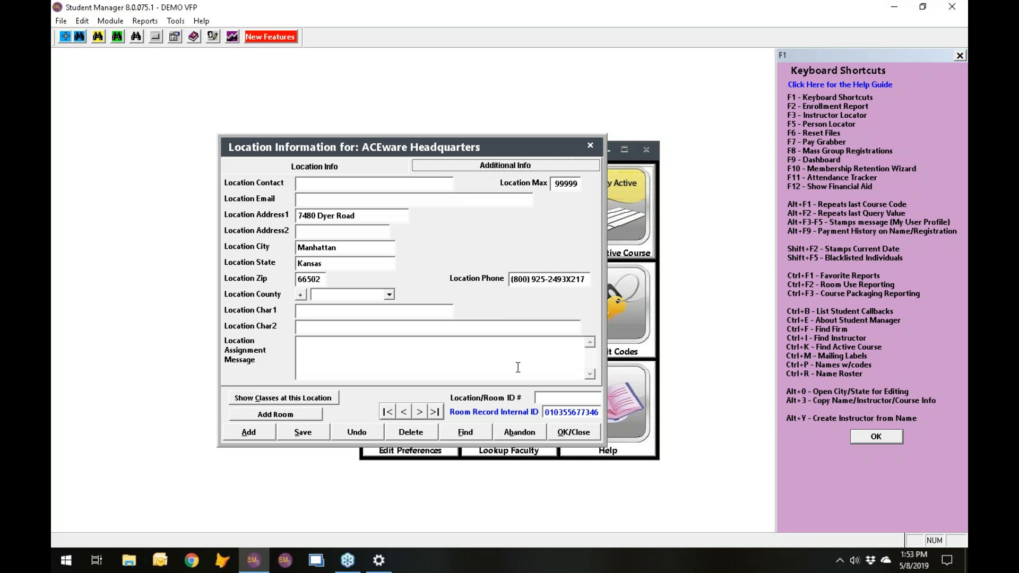
pyautogui.click(567, 433)
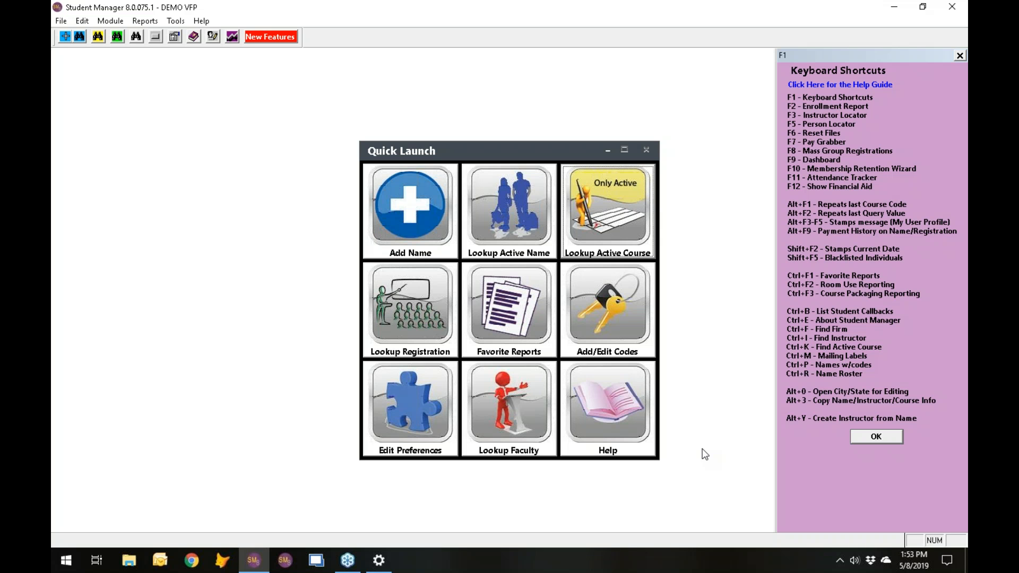
# - Open the dashboard and view the date ranges for This Week and Last Week in its calculation period
pyautogui.press('F9')
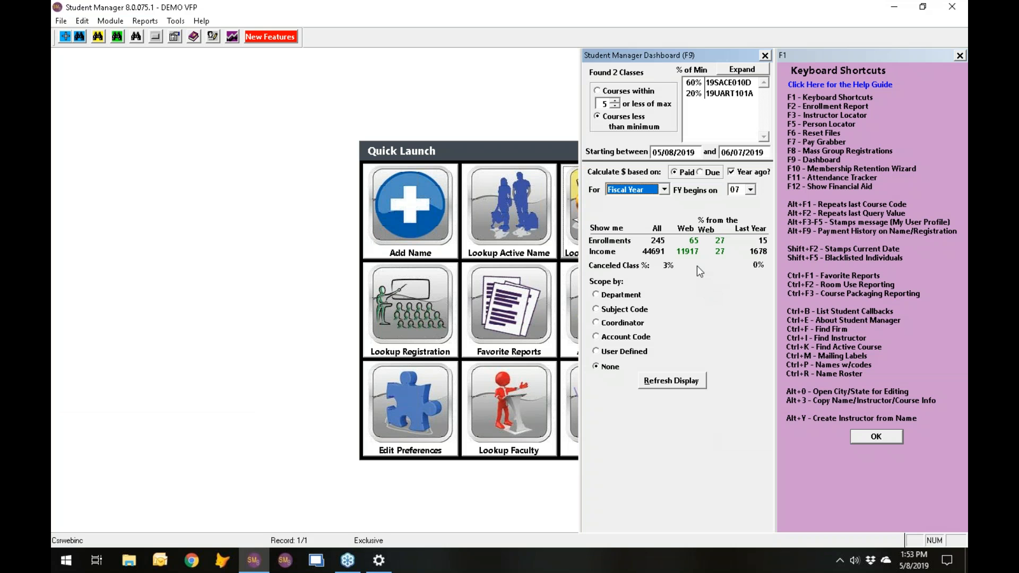
pyautogui.click(664, 190)
pyautogui.click(664, 203)
pyautogui.click(665, 203)
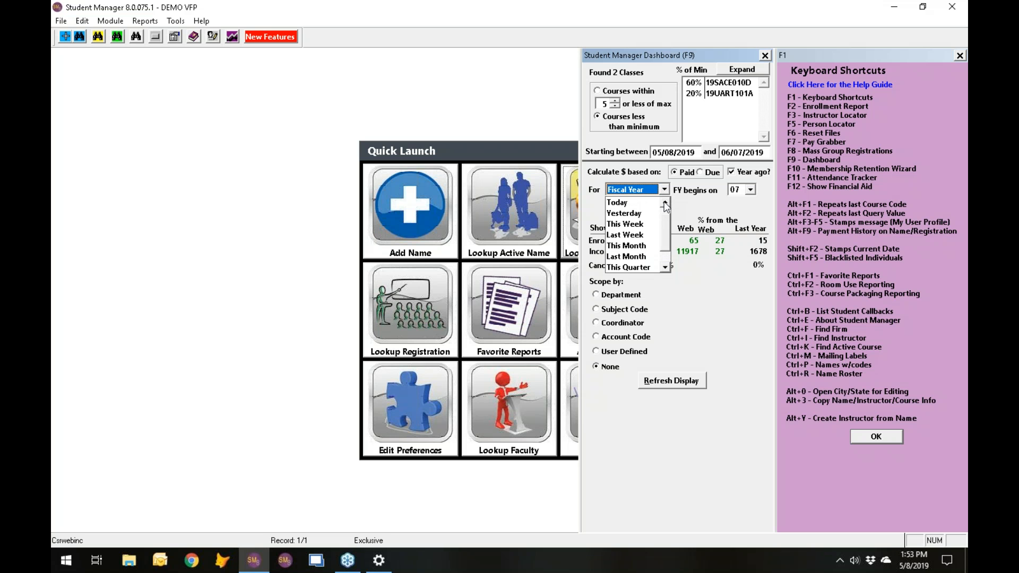
pyautogui.click(637, 225)
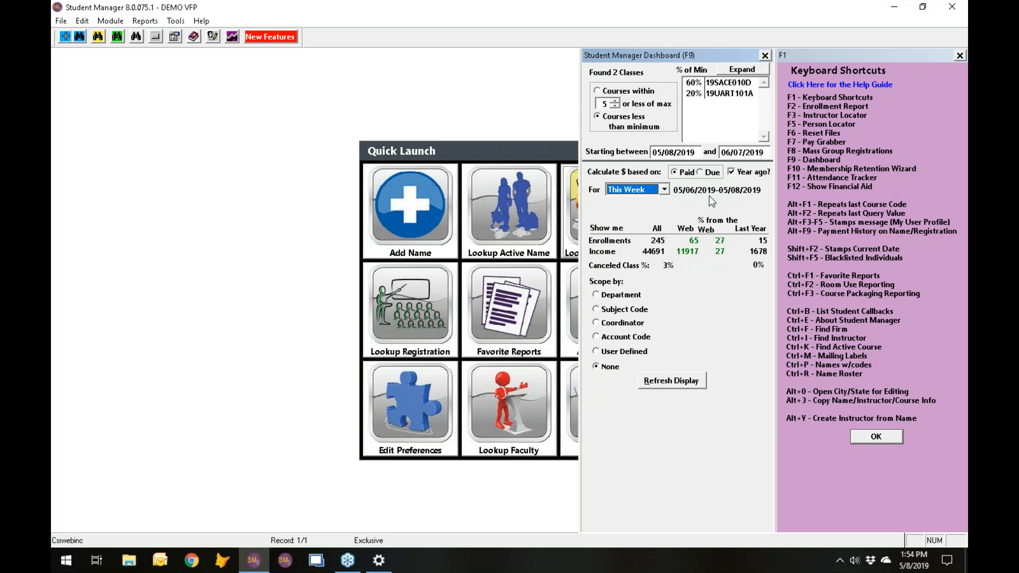
pyautogui.click(659, 191)
pyautogui.click(631, 213)
# - Compare the Last Week date range with the system calendar, and close the dashboard and the keyboard shortcuts list
pyautogui.click(917, 565)
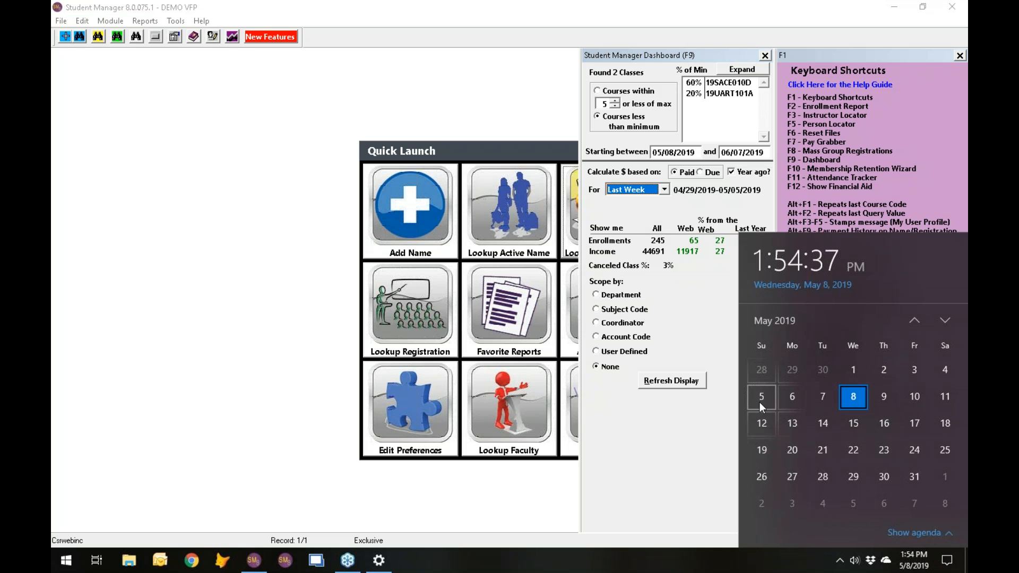
pyautogui.click(947, 561)
pyautogui.click(947, 561)
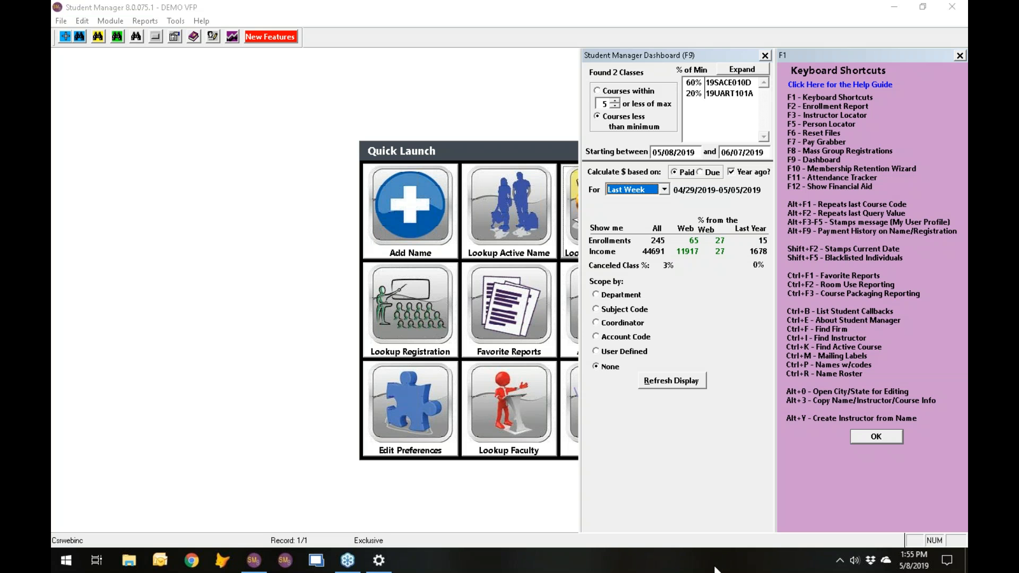
pyautogui.click(764, 55)
pyautogui.click(960, 56)
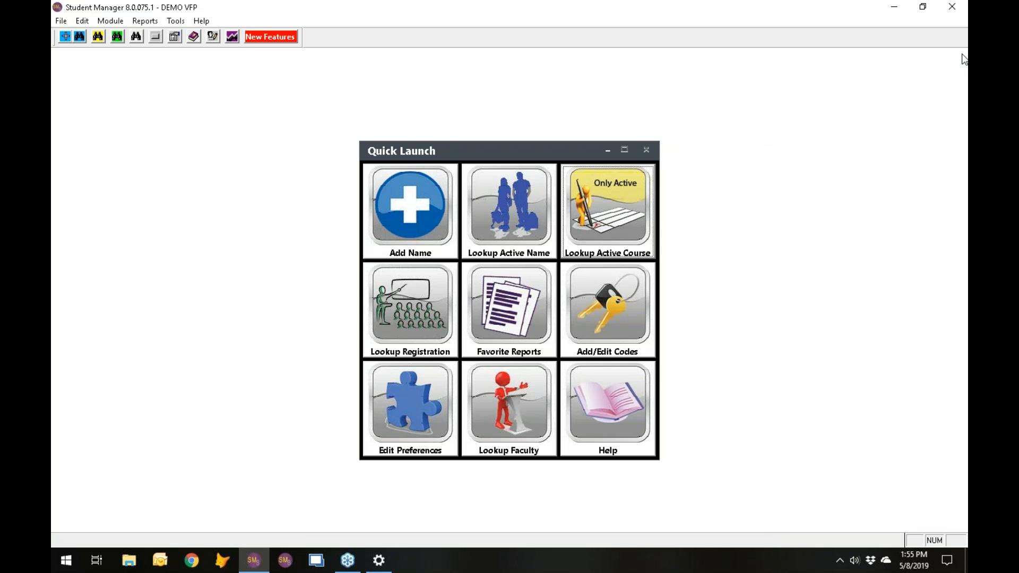